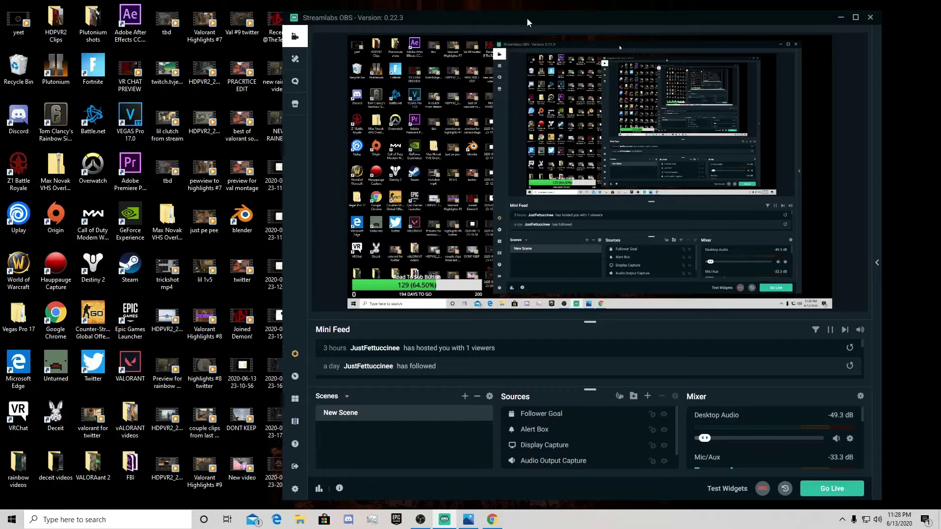
Step: Drag the Streamlabs OBS window by its title bar slightly to the right
{"action": "left_click_drag", "start_coordinate": [528, 18], "coordinate": [495, 9]}
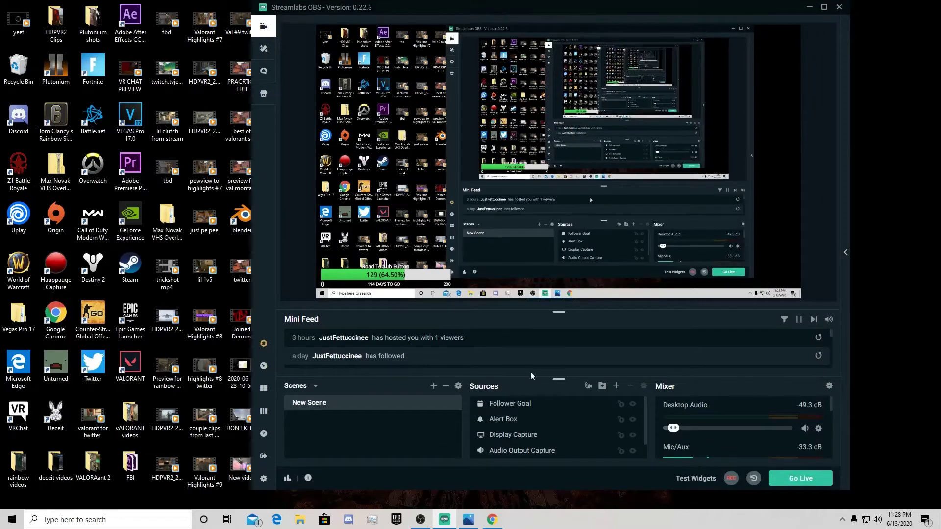
{"action": "mouse_move", "coordinate": [545, 414]}
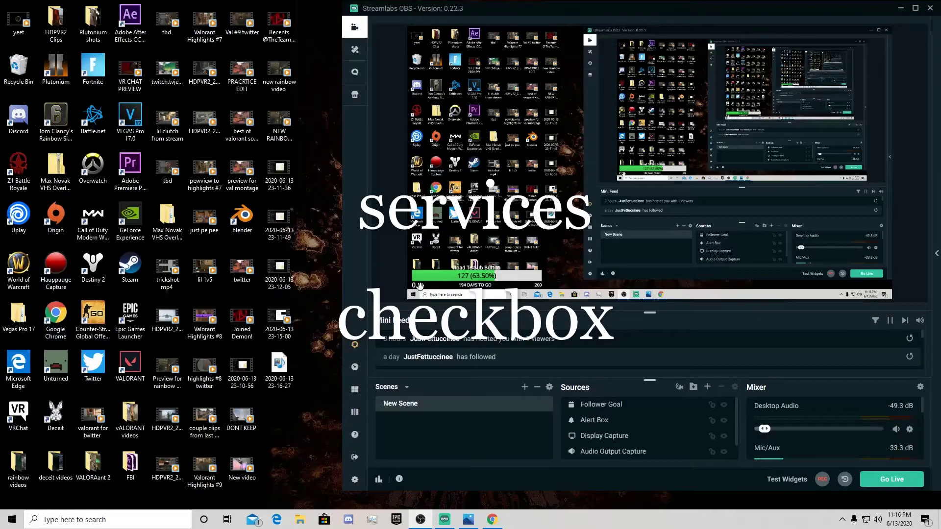
{"action": "left_click", "coordinate": [355, 479]}
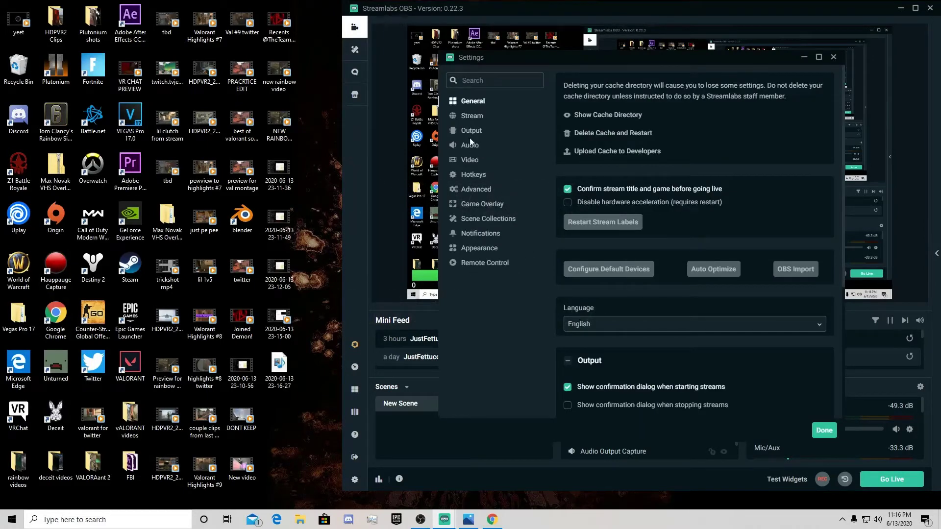
{"action": "left_click", "coordinate": [479, 191]}
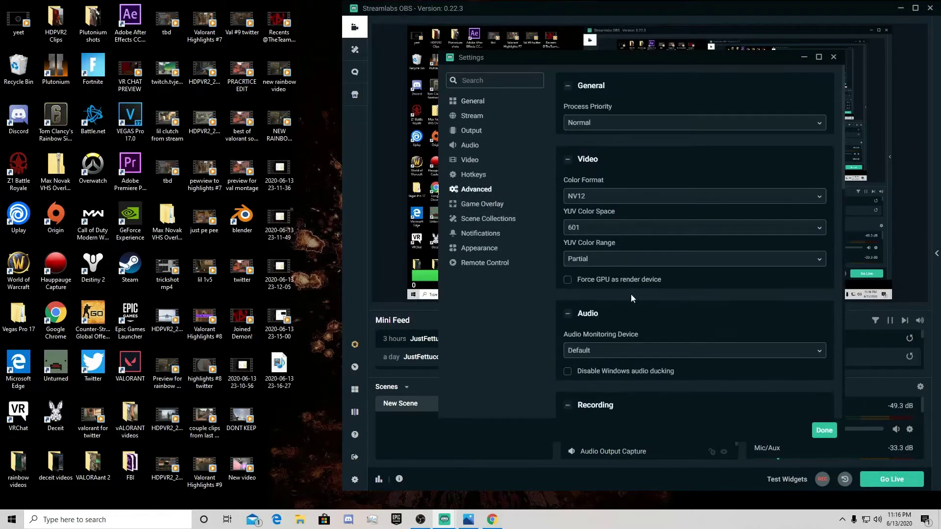
{"action": "scroll", "coordinate": [631, 294], "scroll_direction": "down", "scroll_amount": 5}
{"action": "scroll", "coordinate": [639, 300], "scroll_direction": "down", "scroll_amount": 4}
{"action": "scroll", "coordinate": [642, 299], "scroll_direction": "down", "scroll_amount": 1}
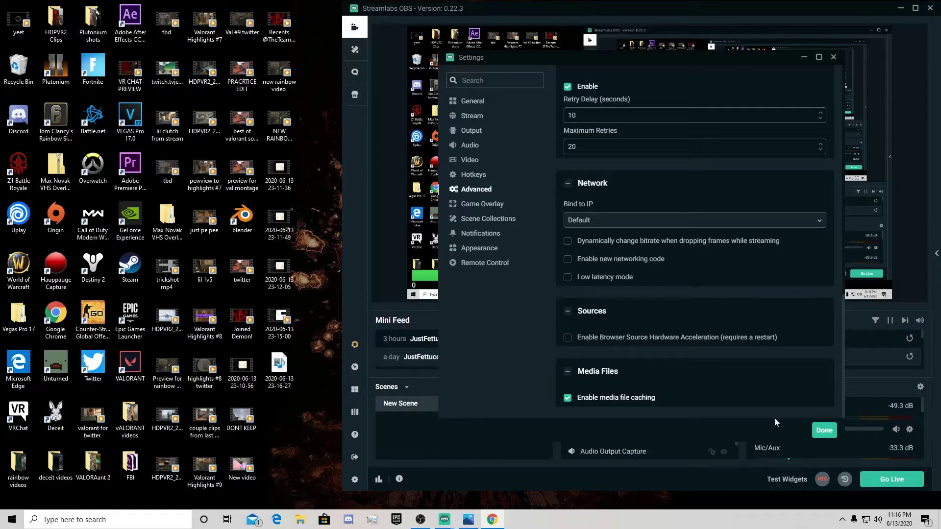
{"action": "left_click", "coordinate": [824, 430]}
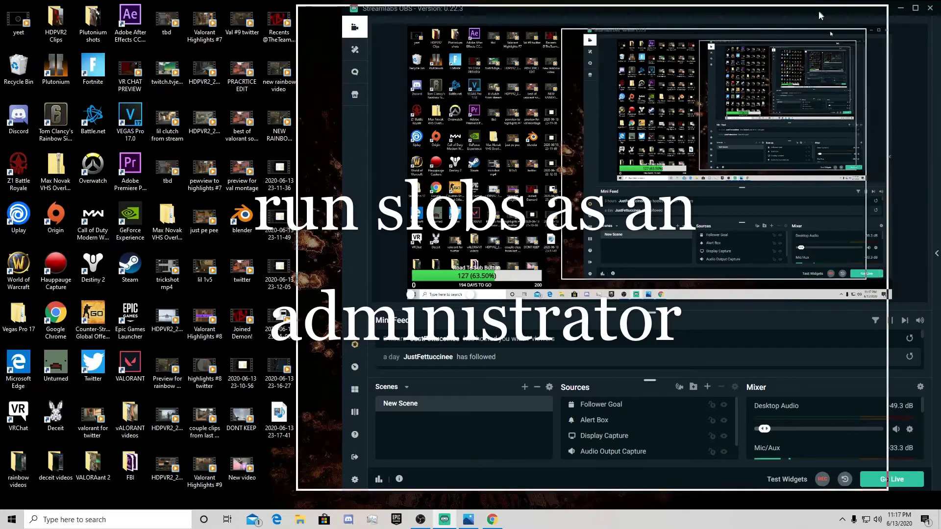
Step: Minimize Streamlabs OBS and move its desktop shortcut to the desktop centre
{"action": "left_click_drag", "start_coordinate": [896, 9], "coordinate": [839, 23]}
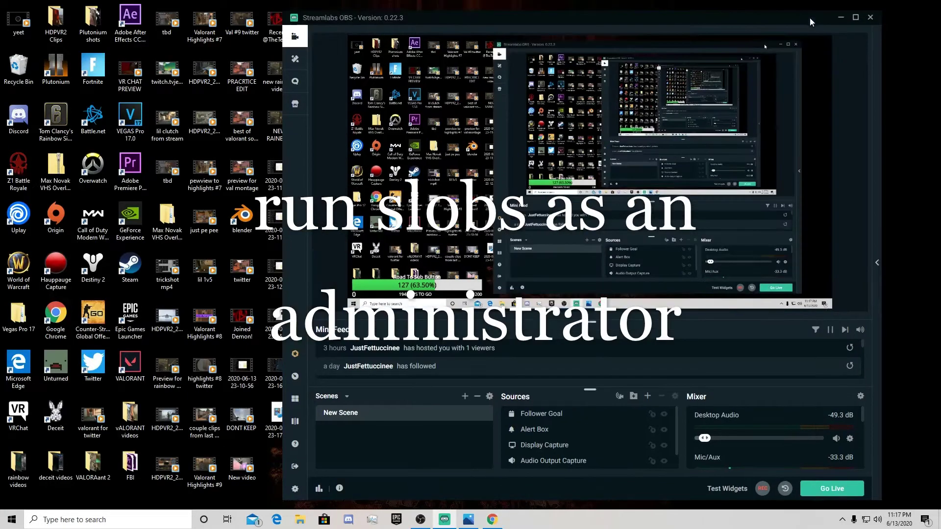
{"action": "left_click", "coordinate": [839, 17]}
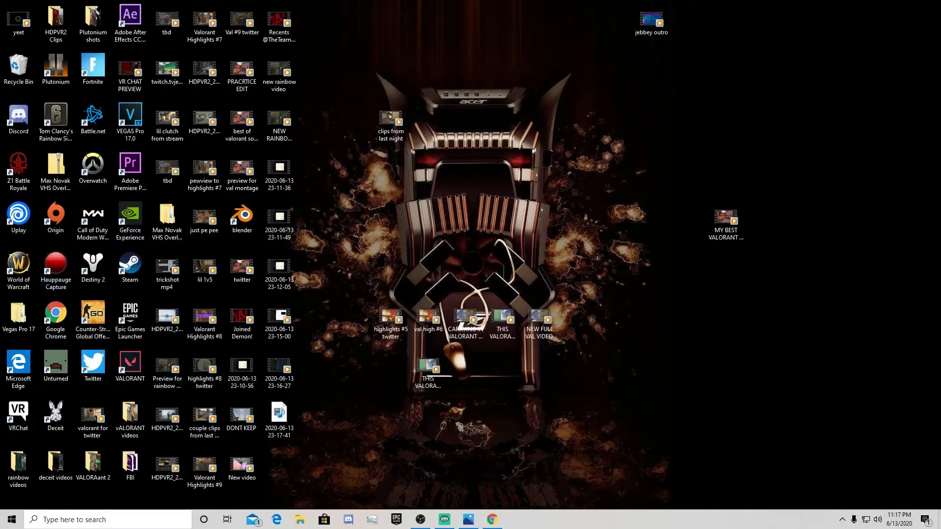
{"action": "left_click_drag", "start_coordinate": [360, 130], "coordinate": [463, 168]}
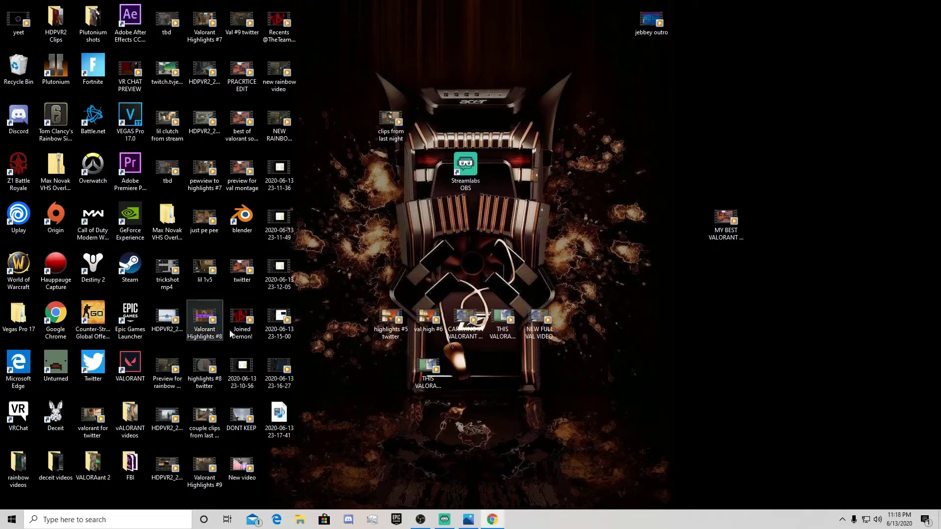
{"action": "left_click", "coordinate": [458, 161]}
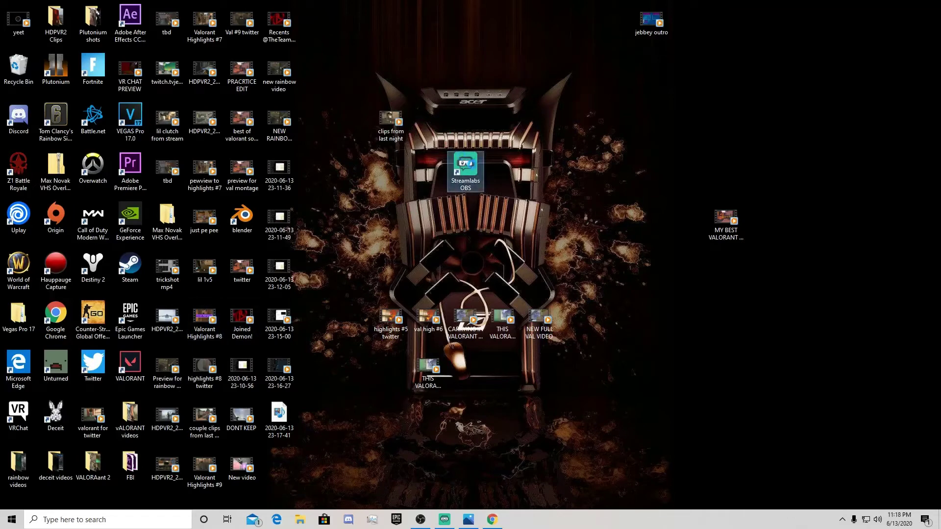
{"action": "right_click", "coordinate": [448, 153]}
{"action": "left_click", "coordinate": [484, 341]}
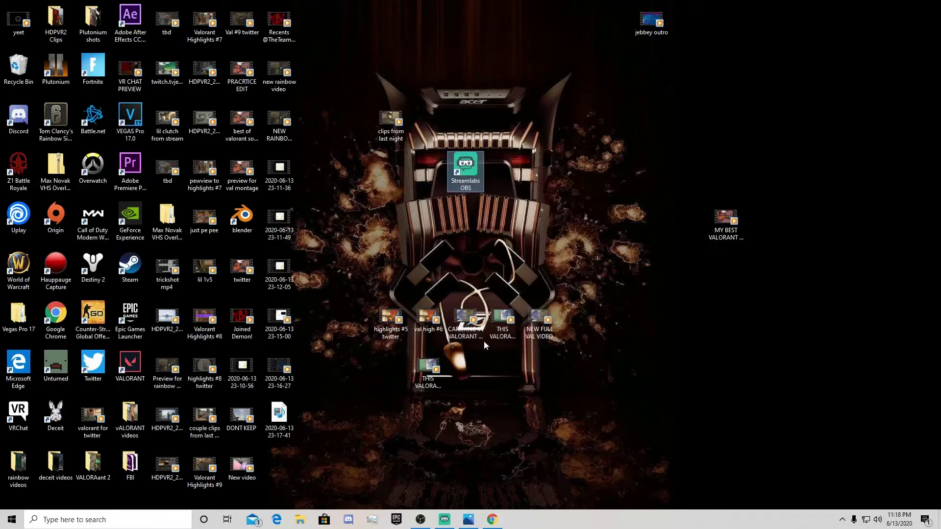
{"action": "left_click", "coordinate": [598, 192]}
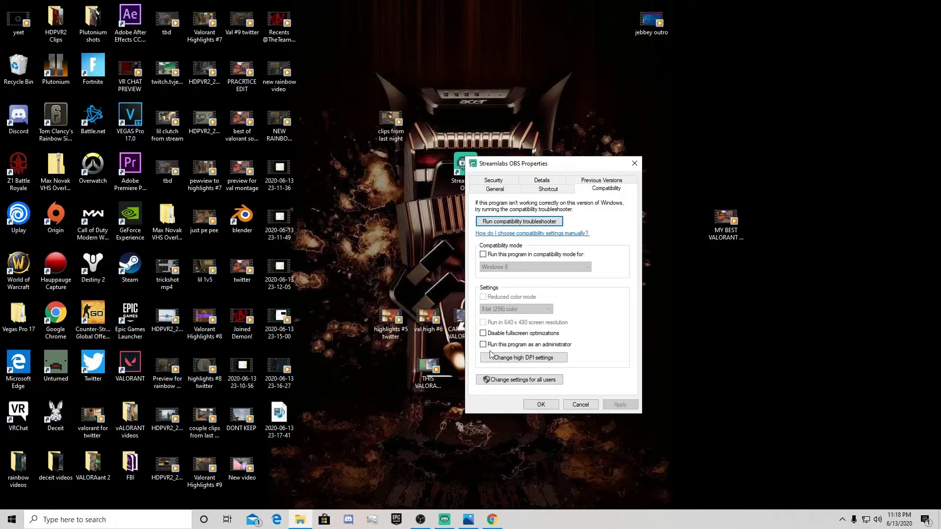
{"action": "left_click", "coordinate": [541, 405]}
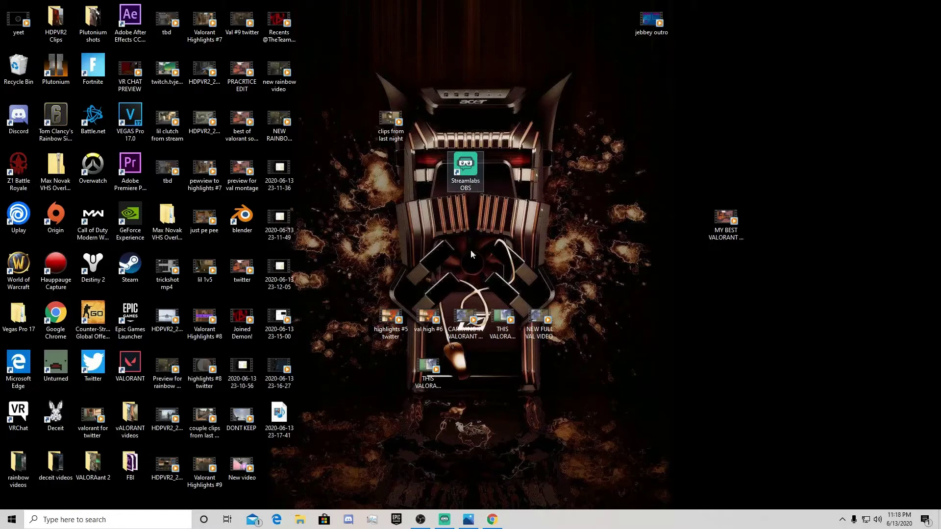
{"action": "left_click", "coordinate": [427, 230]}
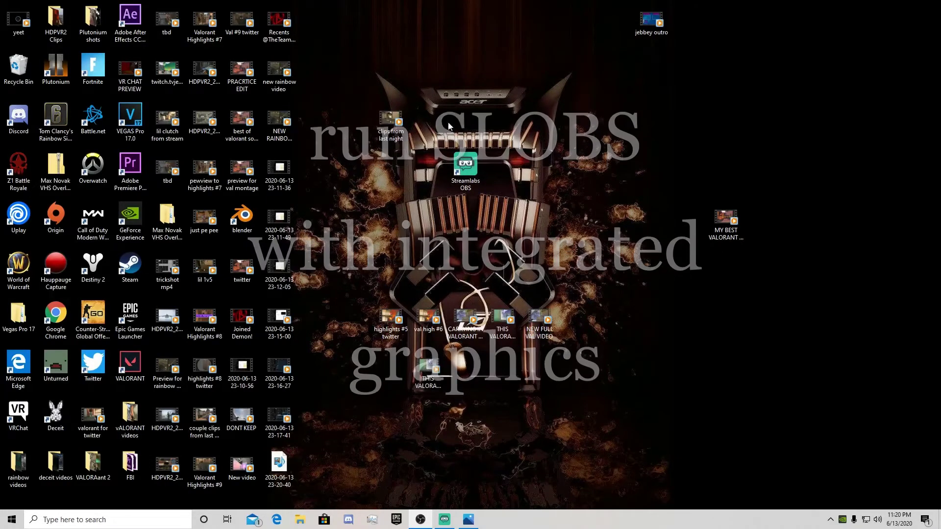
{"action": "right_click", "coordinate": [458, 161]}
{"action": "left_click", "coordinate": [409, 204]}
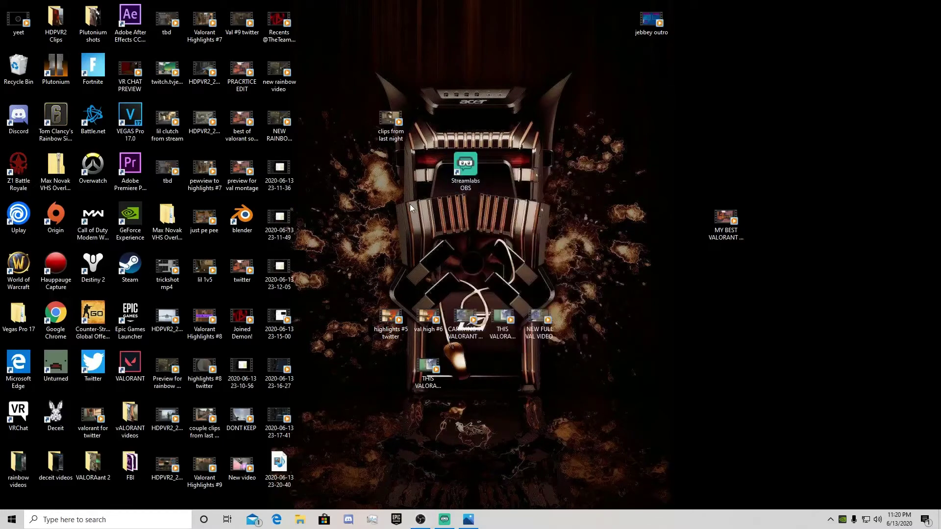
{"action": "right_click", "coordinate": [470, 172]}
{"action": "mouse_move", "coordinate": [525, 191]}
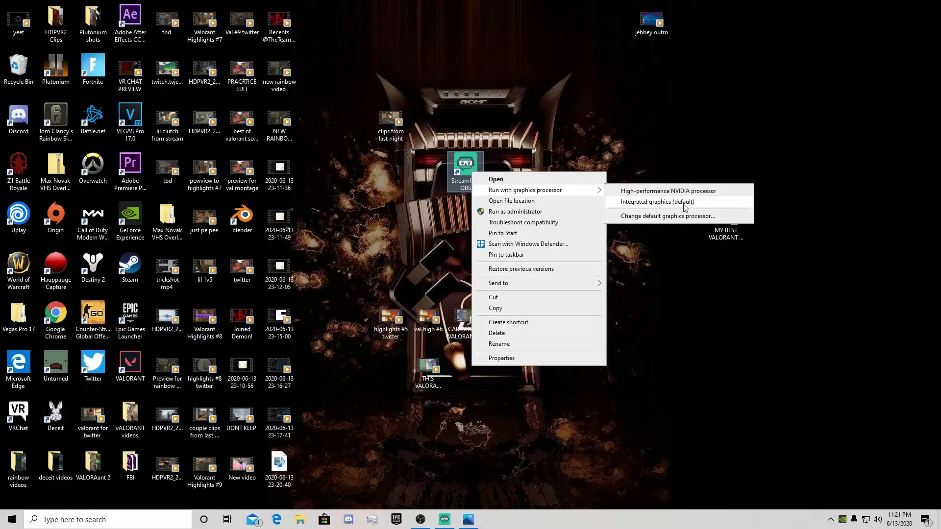
{"action": "left_click", "coordinate": [568, 139]}
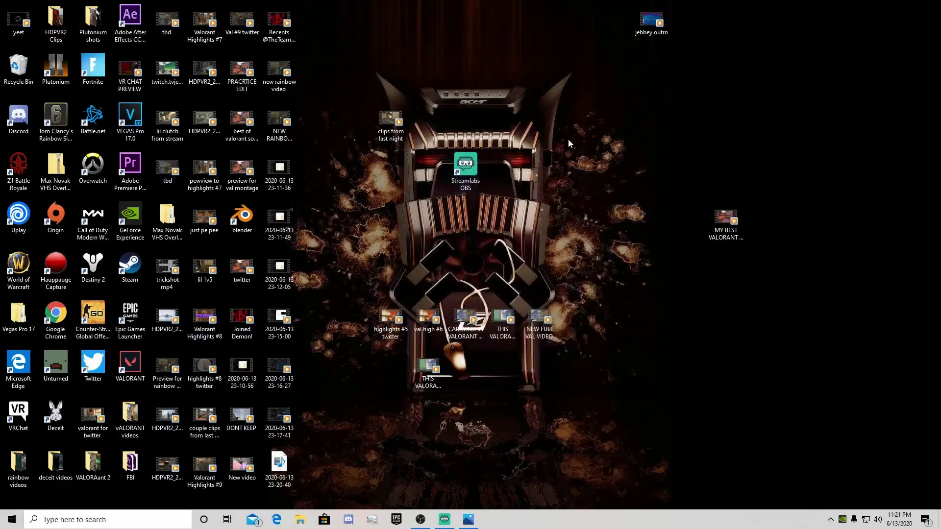
{"action": "right_click", "coordinate": [520, 233]}
Step: Open NVIDIA Control Panel's Program Settings and browse the program list
{"action": "left_click", "coordinate": [552, 332]}
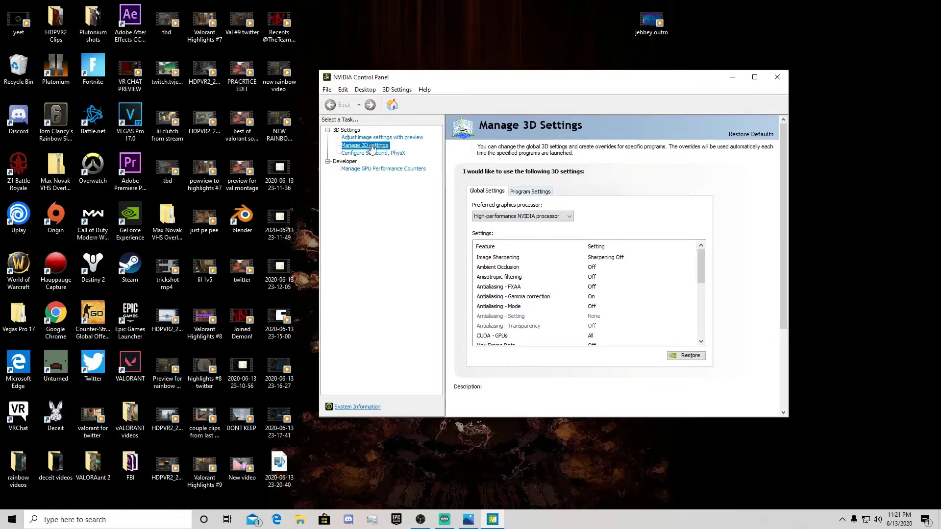
{"action": "left_click", "coordinate": [536, 191]}
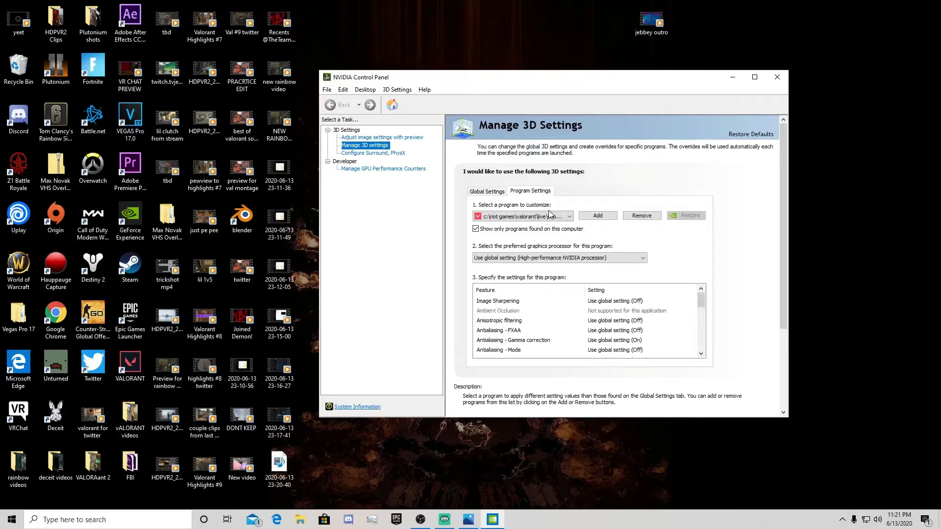
{"action": "left_click", "coordinate": [550, 214]}
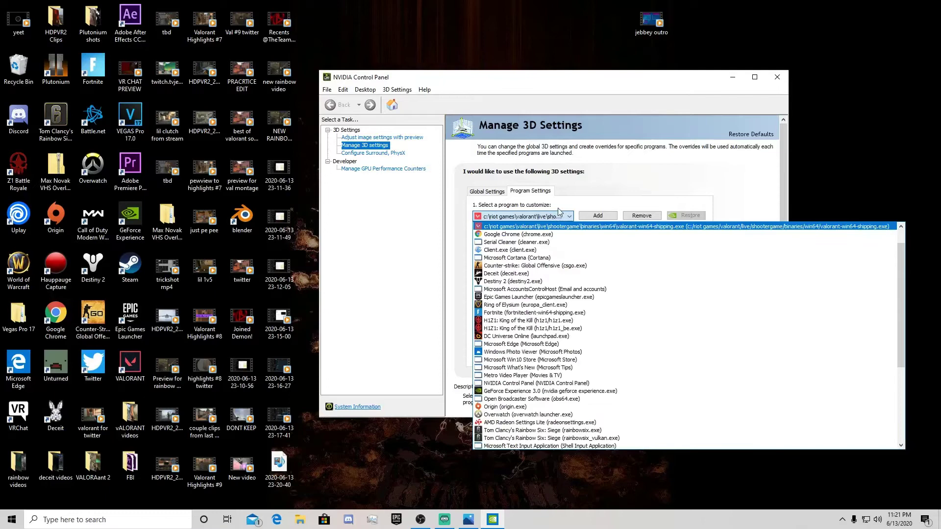
{"action": "left_click", "coordinate": [555, 216]}
{"action": "left_click", "coordinate": [556, 218]}
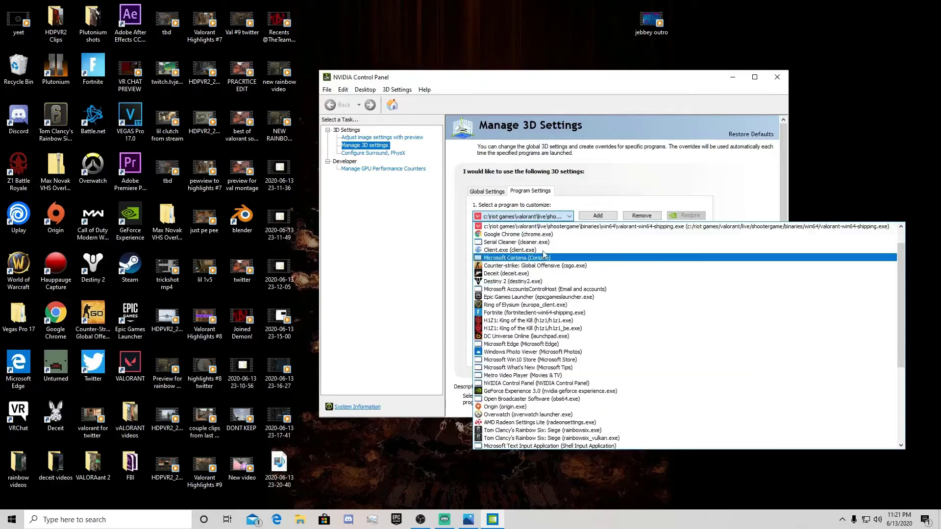
{"action": "left_click", "coordinate": [539, 216]}
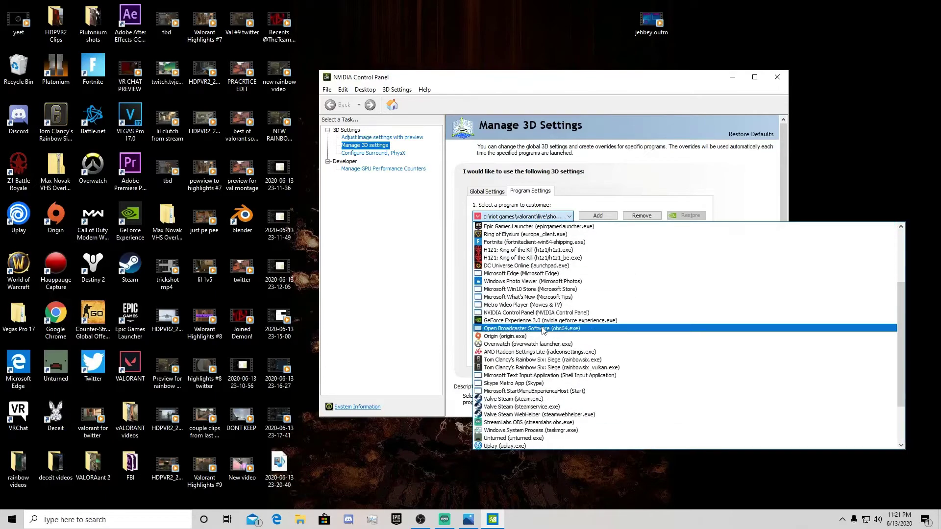
Step: Choose StreamLabs OBS as the program, then bring up the Add program list
{"action": "left_click", "coordinate": [544, 421]}
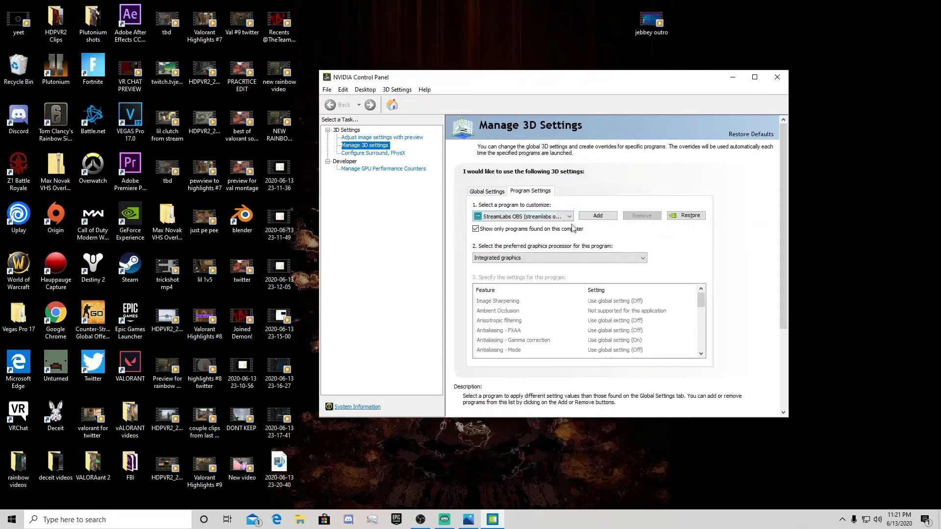
{"action": "left_click", "coordinate": [548, 217]}
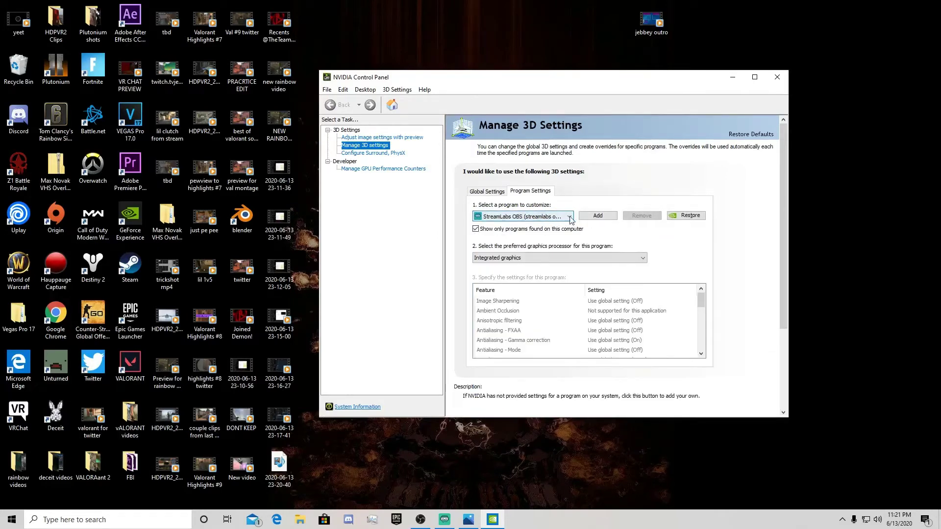
{"action": "left_click", "coordinate": [592, 218]}
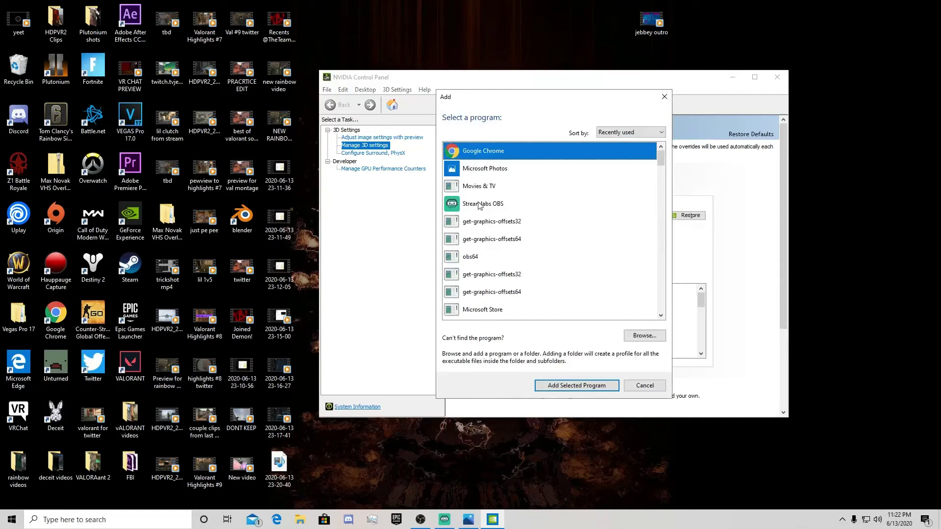
{"action": "scroll", "coordinate": [504, 242], "scroll_direction": "down", "scroll_amount": 3}
{"action": "scroll", "coordinate": [532, 265], "scroll_direction": "down", "scroll_amount": 3}
{"action": "scroll", "coordinate": [573, 287], "scroll_direction": "down", "scroll_amount": 3}
{"action": "scroll", "coordinate": [588, 309], "scroll_direction": "up", "scroll_amount": 2}
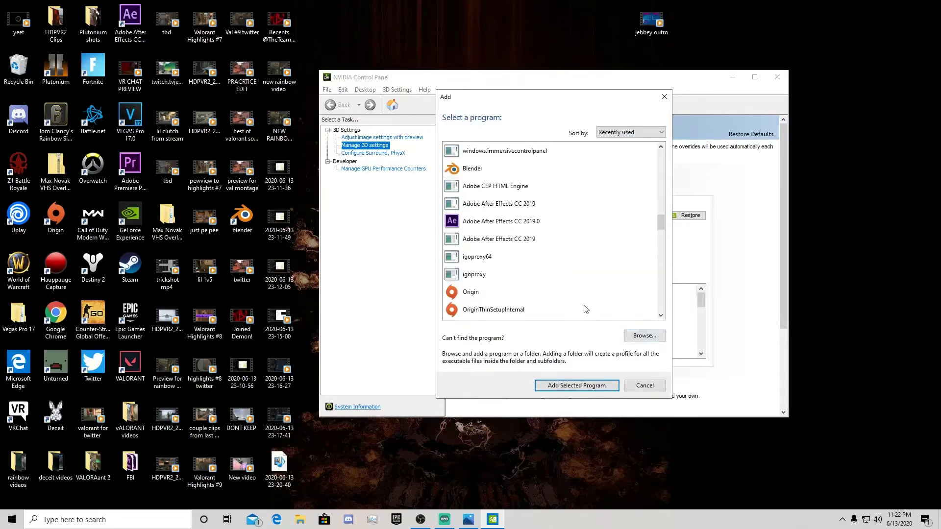
{"action": "left_click_drag", "start_coordinate": [661, 224], "coordinate": [661, 156]}
Step: Dismiss the Add dialog and set StreamLabs OBS to prefer integrated graphics
{"action": "left_click", "coordinate": [647, 388]}
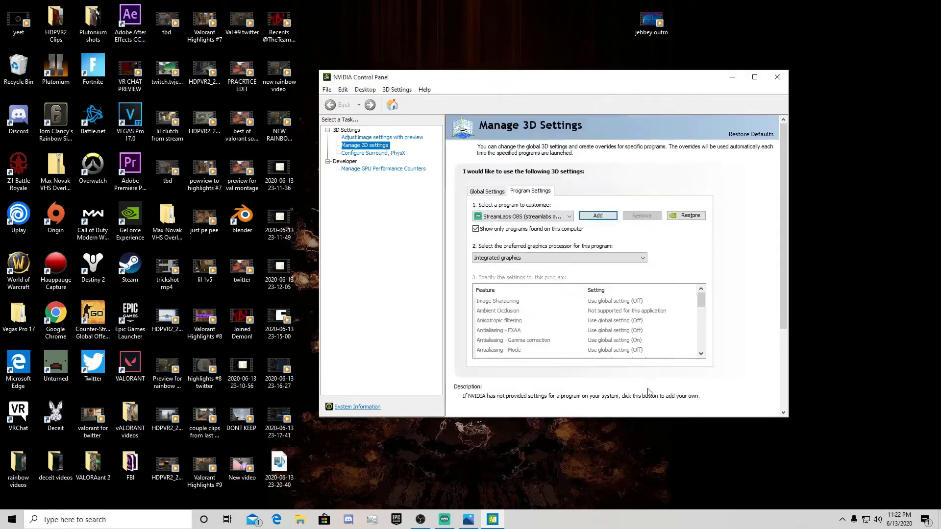
{"action": "left_click", "coordinate": [531, 221]}
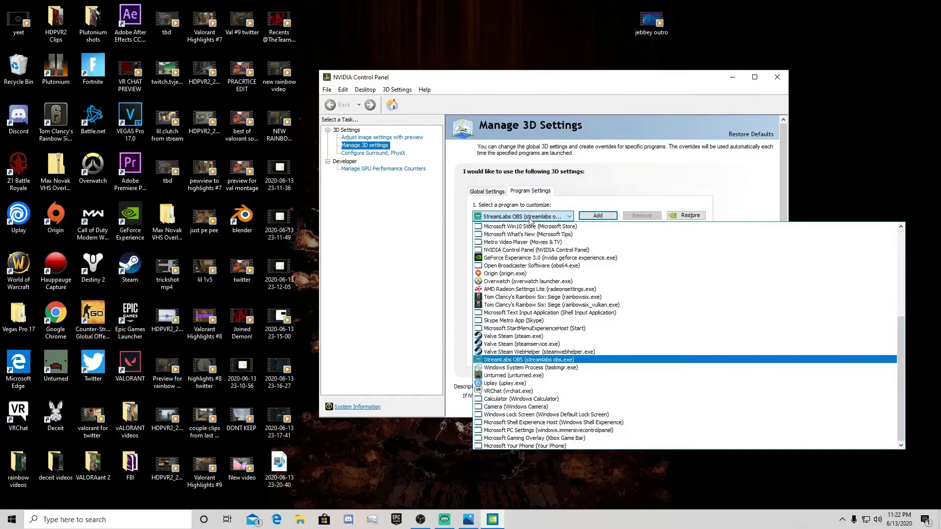
{"action": "left_click", "coordinate": [528, 359]}
{"action": "left_click", "coordinate": [524, 258]}
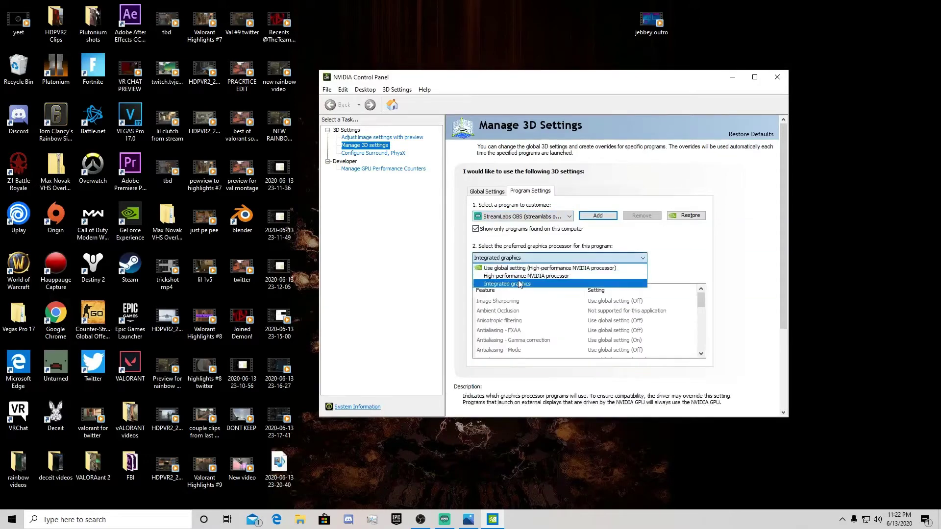
{"action": "left_click", "coordinate": [519, 283]}
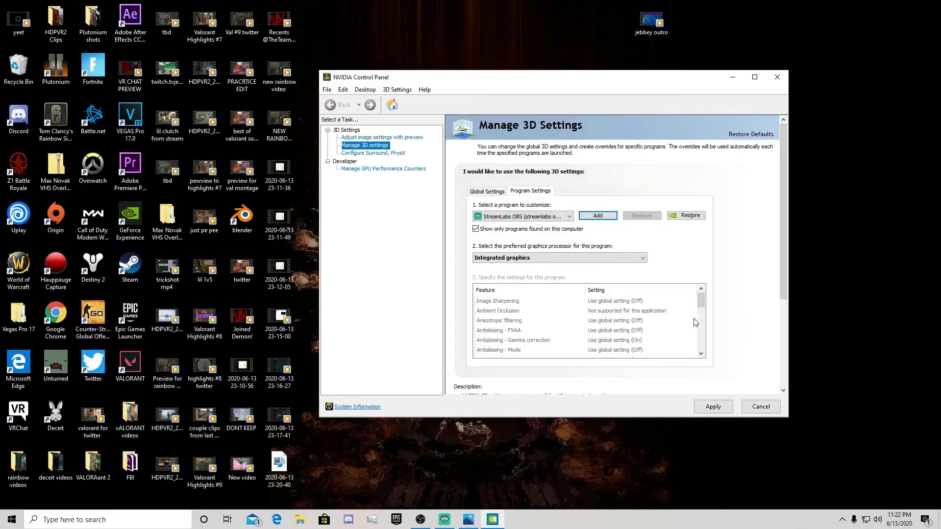
Step: Close NVIDIA Control Panel, answering the unapplied-changes prompt
{"action": "left_click", "coordinate": [778, 78]}
{"action": "left_click", "coordinate": [537, 271]}
{"action": "left_click", "coordinate": [777, 78]}
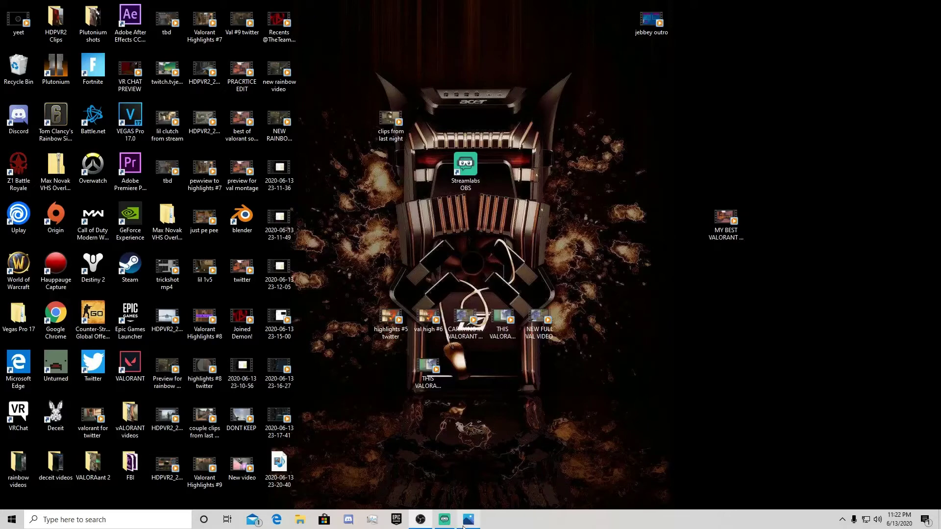
Step: Check the shortcut's context menu, dismiss it, and bring Streamlabs OBS back up
{"action": "right_click", "coordinate": [468, 169]}
{"action": "mouse_move", "coordinate": [520, 187]}
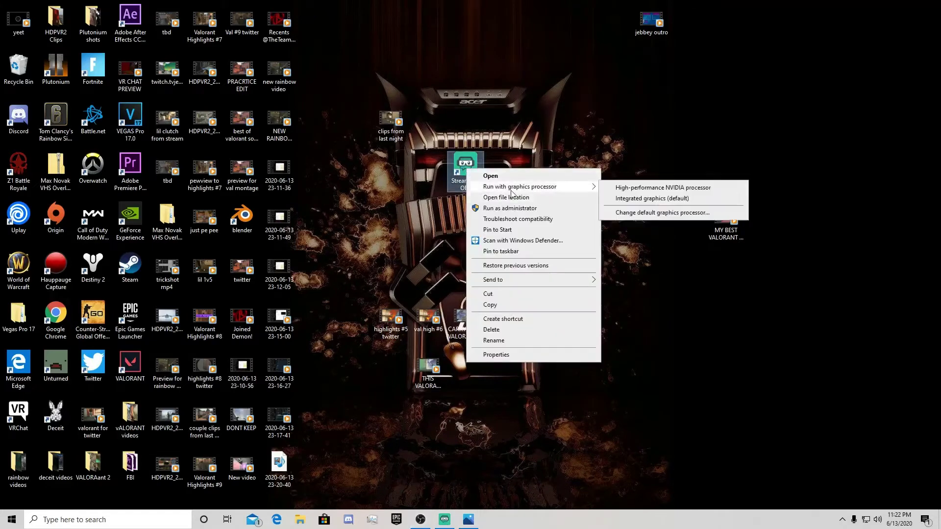
{"action": "left_click", "coordinate": [606, 159]}
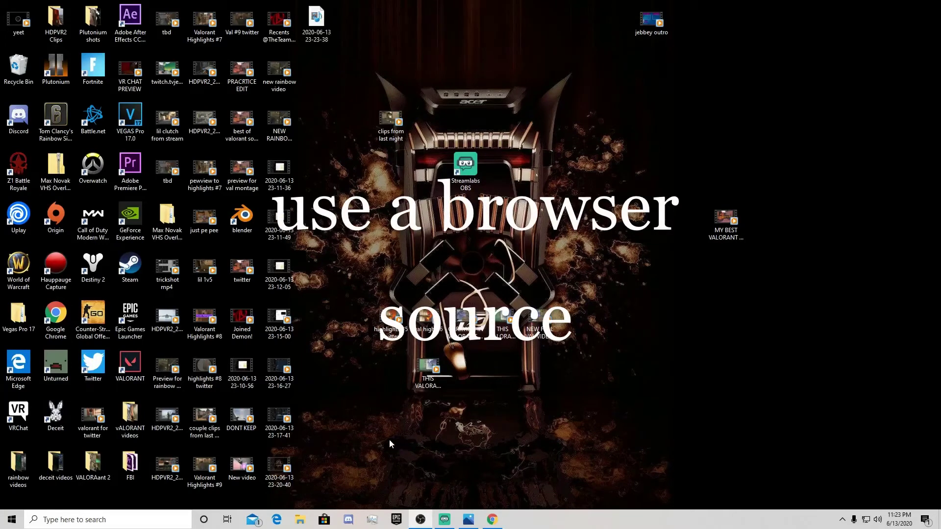
{"action": "left_click", "coordinate": [443, 520]}
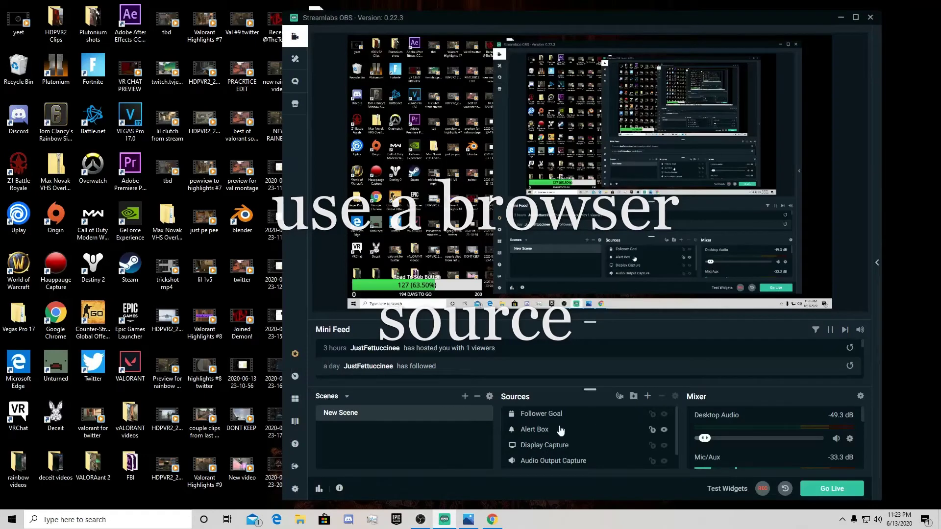
Step: Add a Browser Source to the scene with the default name 'Browser Source'
{"action": "left_click", "coordinate": [645, 398]}
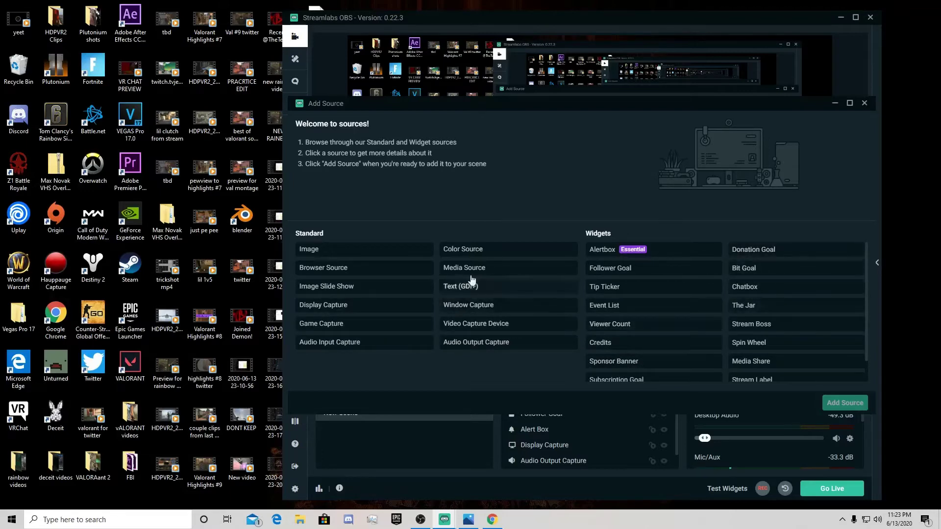
{"action": "left_click", "coordinate": [348, 268]}
{"action": "left_click", "coordinate": [855, 403]}
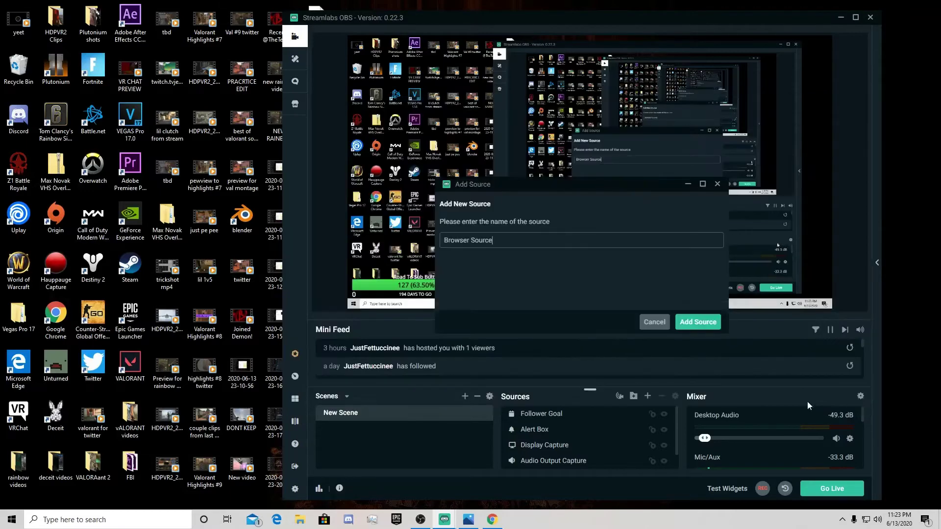
{"action": "left_click", "coordinate": [699, 325]}
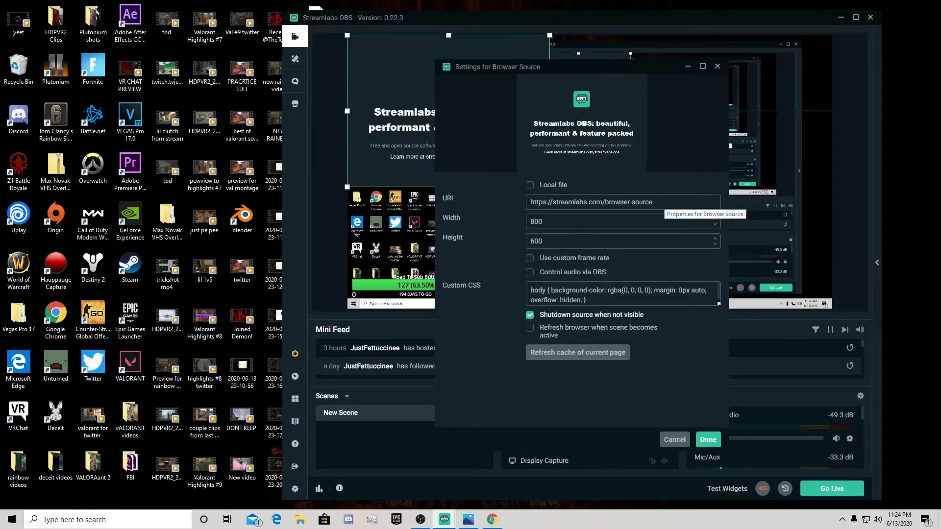
Step: Select the existing default URL in the Browser Source settings
{"action": "left_click_drag", "start_coordinate": [683, 202], "coordinate": [524, 203]}
{"action": "left_click_drag", "start_coordinate": [662, 202], "coordinate": [519, 205]}
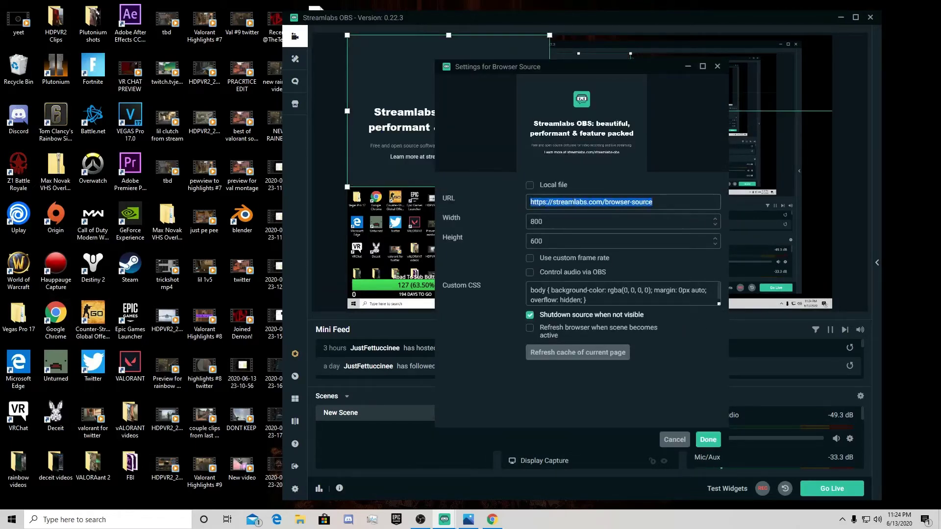
{"action": "key", "text": "End"}
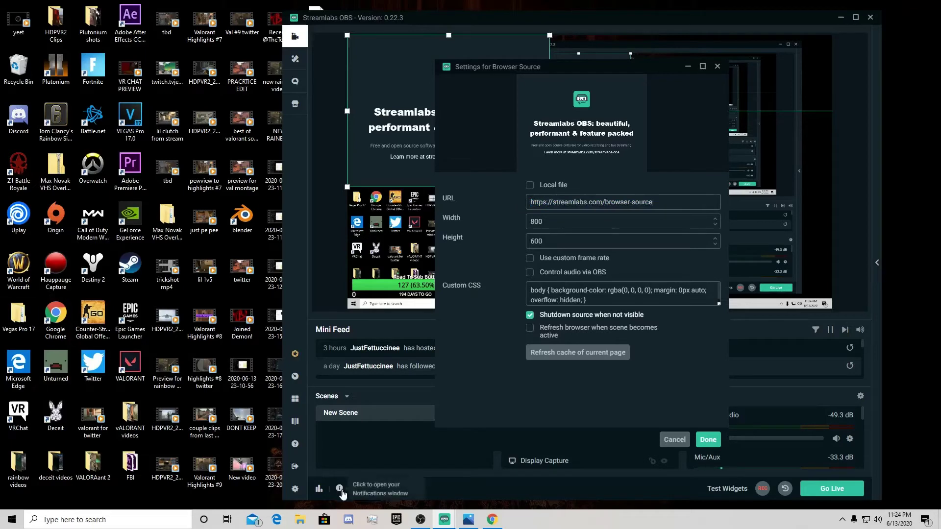
Step: On the full-screen Alert Box page, lower the Follows alert sound volume to about 46%
{"action": "left_click", "coordinate": [489, 520]}
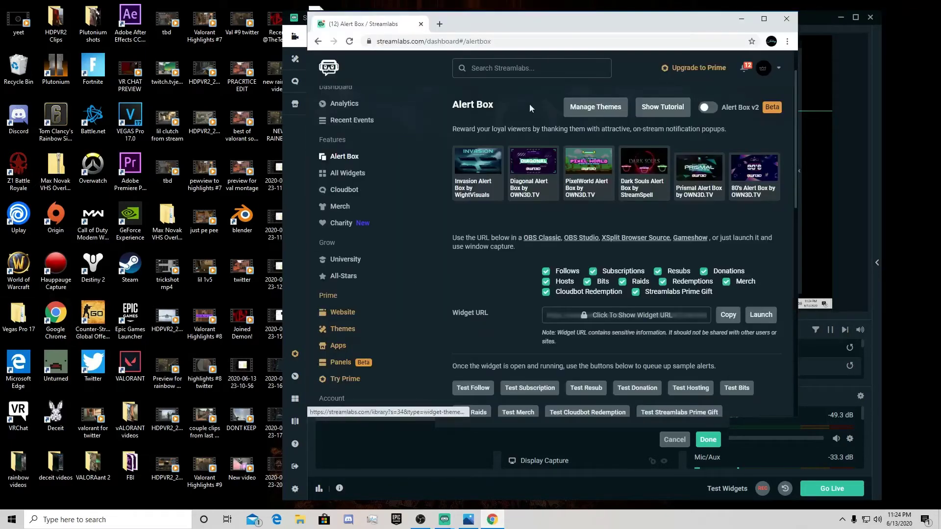
{"action": "scroll", "coordinate": [611, 296], "scroll_direction": "down", "scroll_amount": 3}
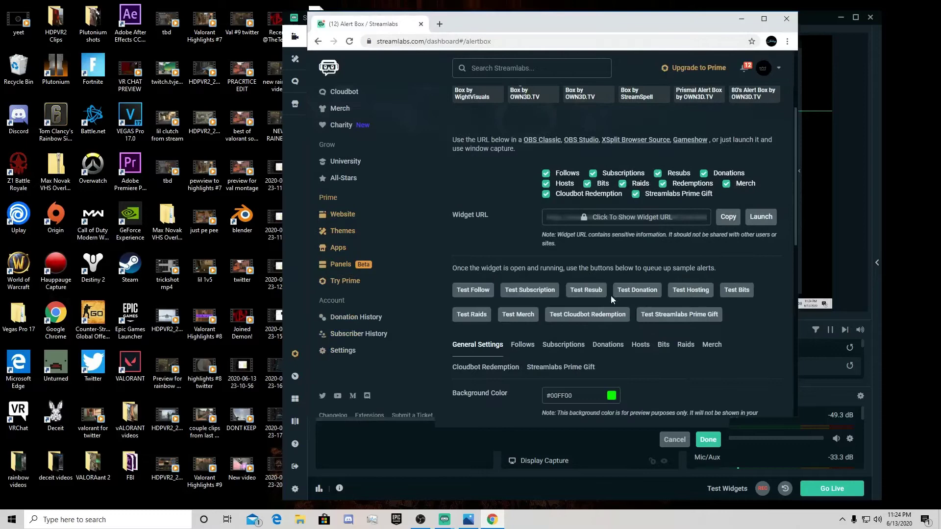
{"action": "left_click", "coordinate": [764, 18]}
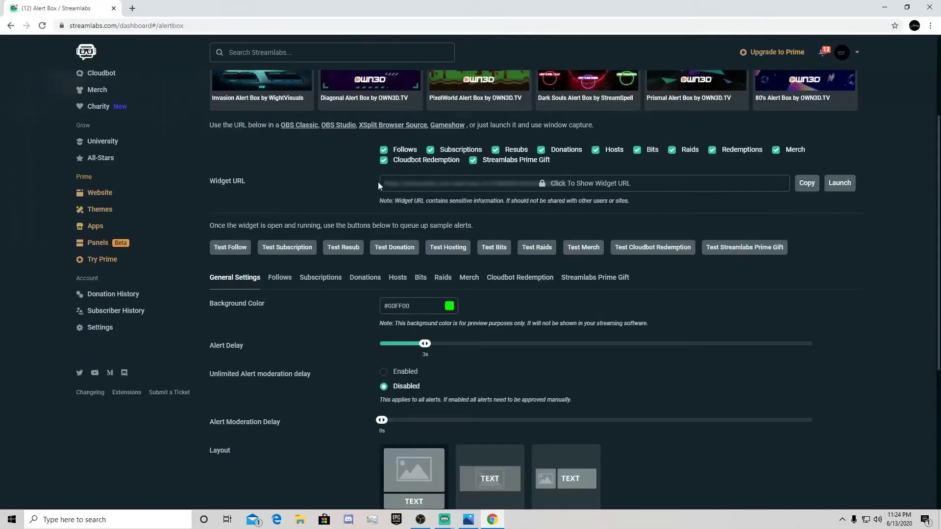
{"action": "scroll", "coordinate": [226, 179], "scroll_direction": "up", "scroll_amount": 3}
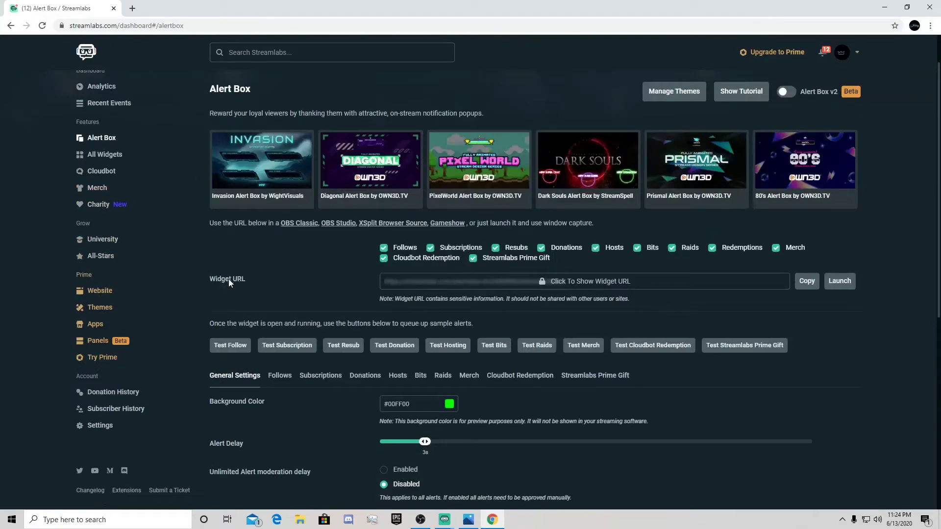
{"action": "scroll", "coordinate": [273, 323], "scroll_direction": "down", "scroll_amount": 5}
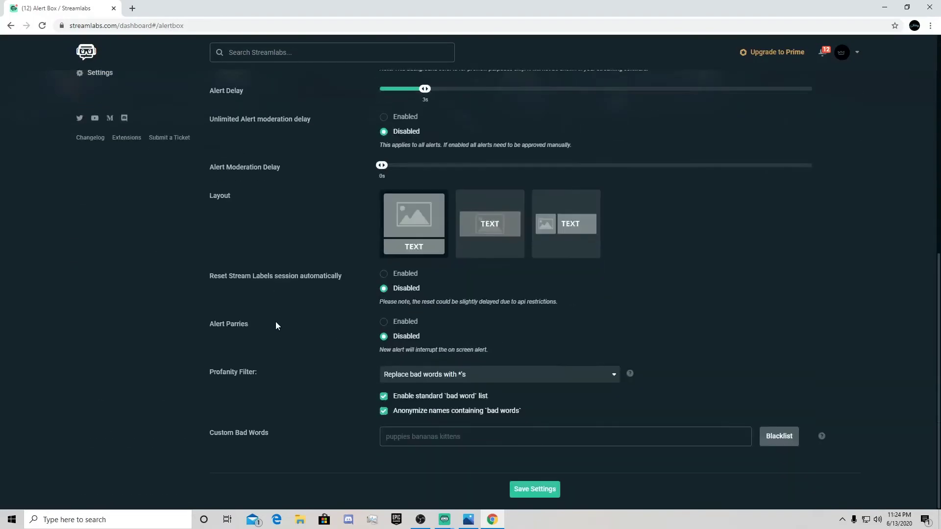
{"action": "scroll", "coordinate": [275, 321], "scroll_direction": "up", "scroll_amount": 3}
{"action": "scroll", "coordinate": [274, 320], "scroll_direction": "up", "scroll_amount": 2}
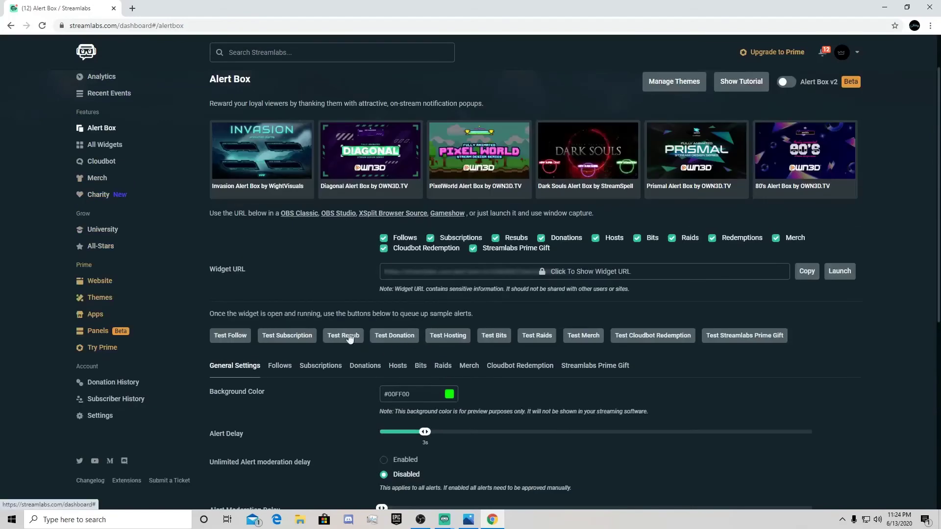
{"action": "left_click", "coordinate": [281, 365]}
{"action": "scroll", "coordinate": [283, 368], "scroll_direction": "down", "scroll_amount": 2}
{"action": "scroll", "coordinate": [283, 368], "scroll_direction": "down", "scroll_amount": 3}
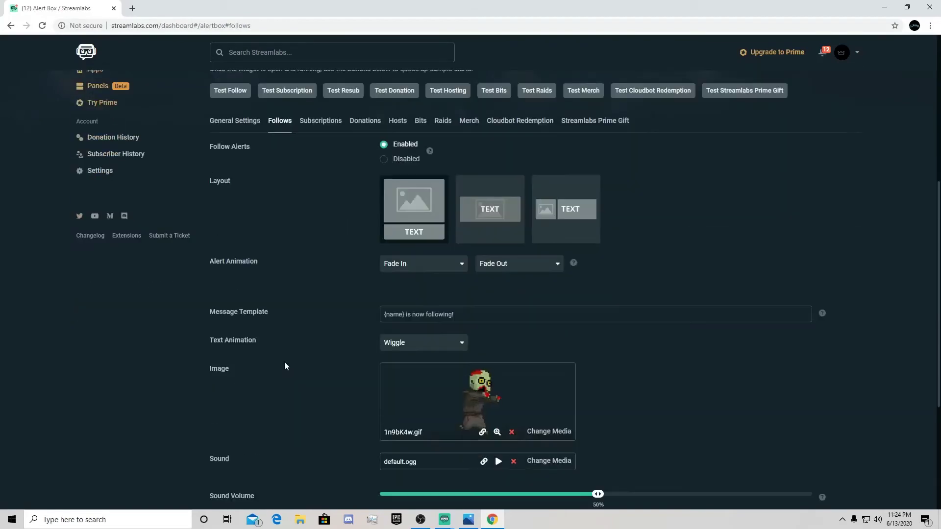
{"action": "scroll", "coordinate": [284, 367], "scroll_direction": "down", "scroll_amount": 3}
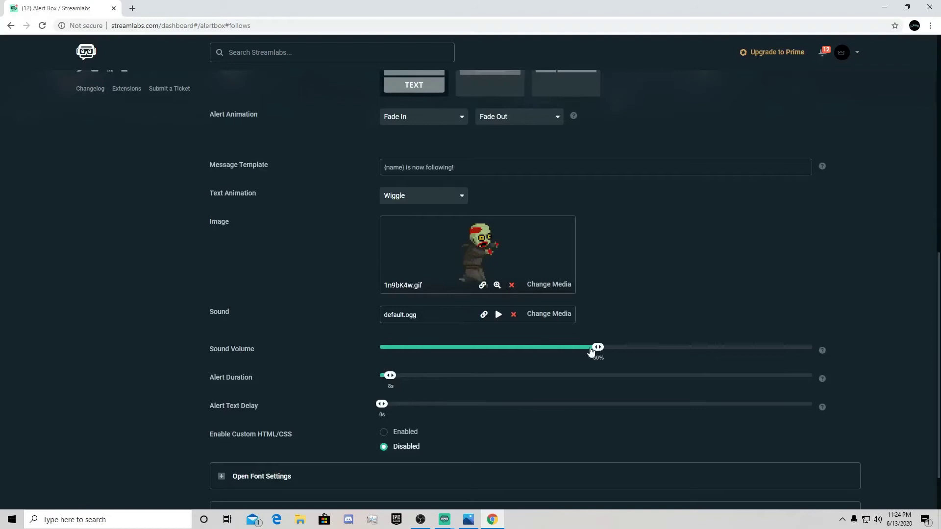
{"action": "mouse_move", "coordinate": [597, 348]}
{"action": "left_mouse_down"}
{"action": "mouse_move", "coordinate": [556, 354]}
{"action": "mouse_move", "coordinate": [581, 350]}
{"action": "left_mouse_up"}
{"action": "scroll", "coordinate": [298, 327], "scroll_direction": "down", "scroll_amount": 1}
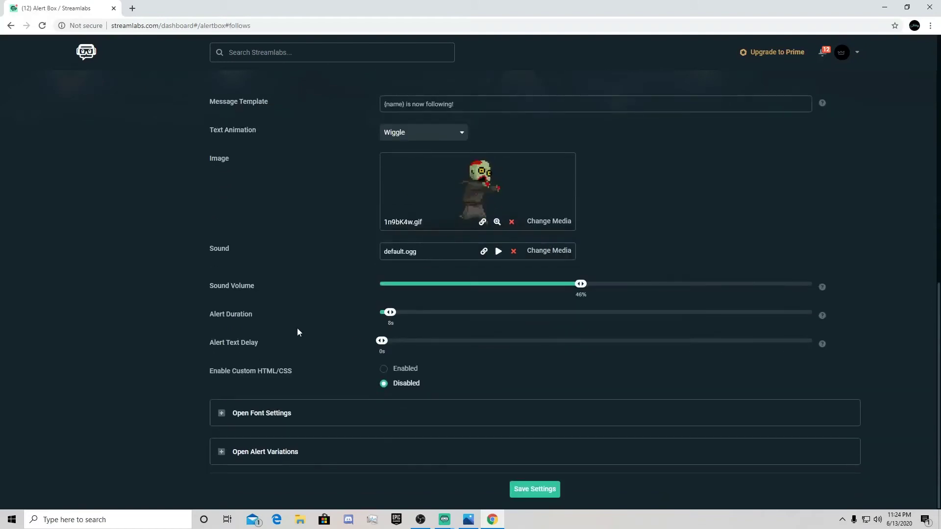
{"action": "scroll", "coordinate": [295, 327], "scroll_direction": "up", "scroll_amount": 3}
{"action": "scroll", "coordinate": [295, 331], "scroll_direction": "up", "scroll_amount": 3}
{"action": "scroll", "coordinate": [292, 327], "scroll_direction": "up", "scroll_amount": 2}
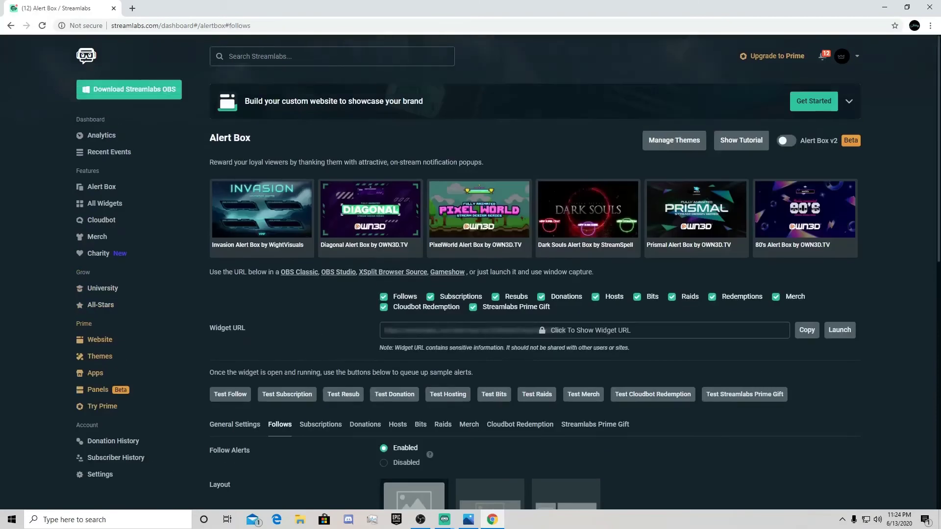
Step: Send test alerts, launch the Alert Box widget window, and trigger a test follow
{"action": "left_click", "coordinate": [340, 397]}
{"action": "left_click", "coordinate": [238, 395]}
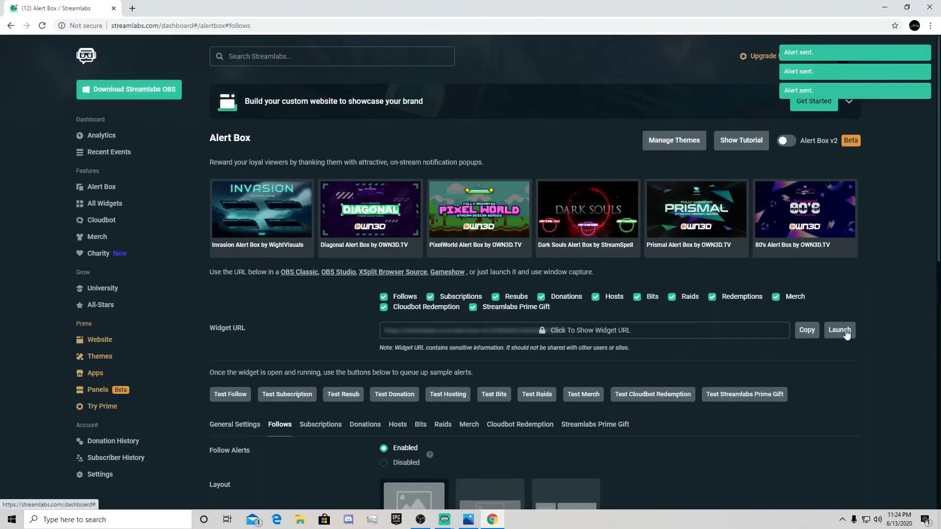
{"action": "left_click", "coordinate": [839, 330]}
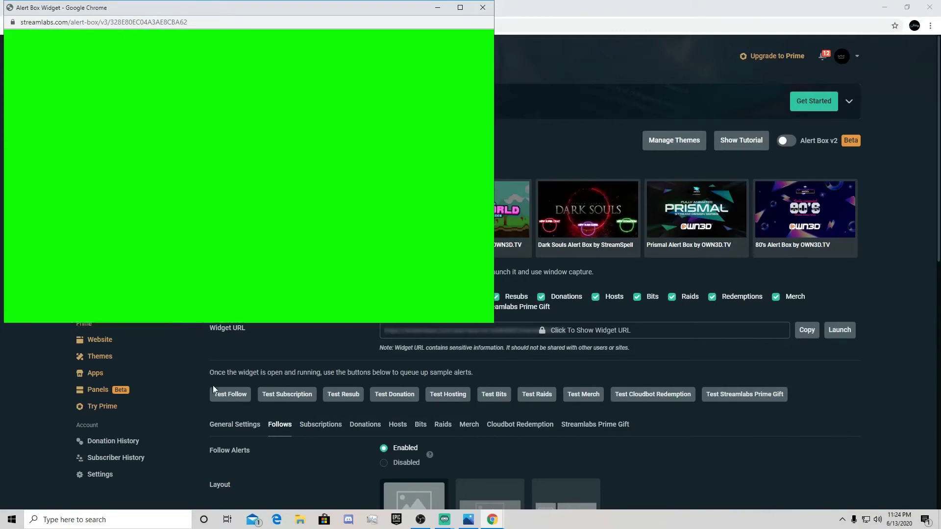
{"action": "left_click", "coordinate": [215, 390]}
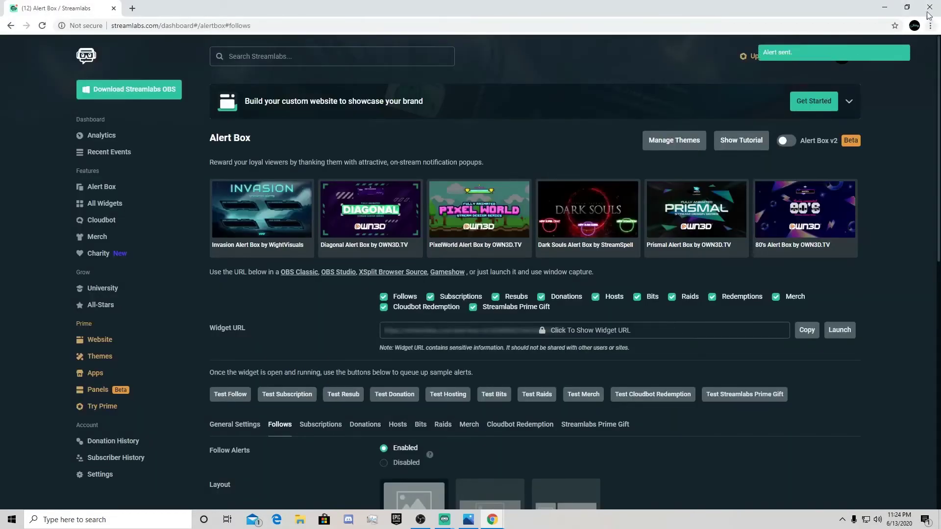
Step: Restore the dashboard window, shift it right, and close the Alert Box widget window
{"action": "left_click", "coordinate": [907, 6]}
{"action": "left_click_drag", "start_coordinate": [616, 15], "coordinate": [719, 16]}
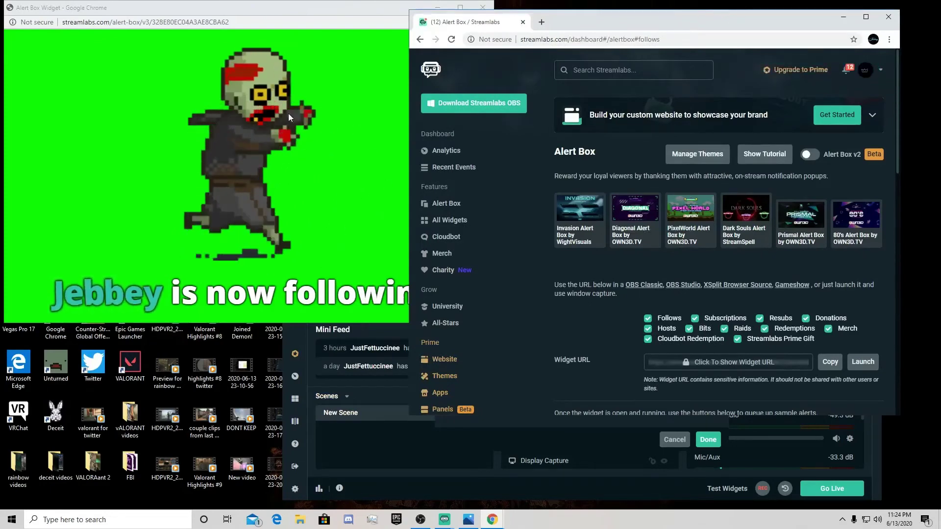
{"action": "left_click", "coordinate": [352, 12]}
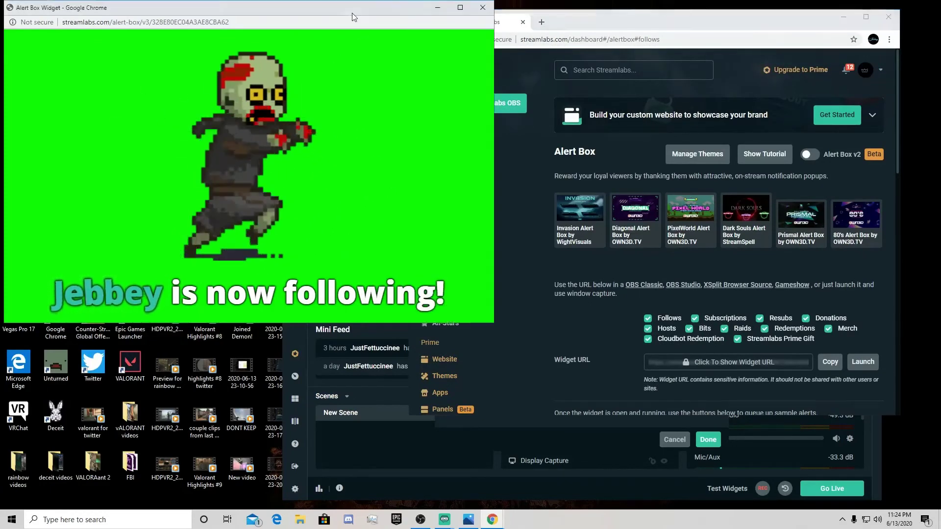
{"action": "left_click", "coordinate": [482, 10]}
Step: Minimize the dashboard, select the placeholder URL, and close the Browser Source settings
{"action": "left_click_drag", "start_coordinate": [662, 16], "coordinate": [385, 36]}
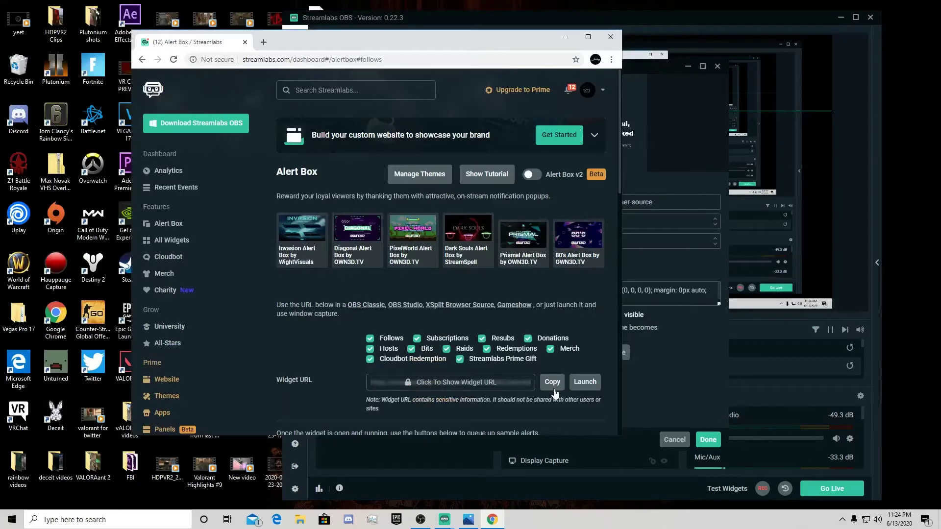
{"action": "left_click", "coordinate": [566, 37]}
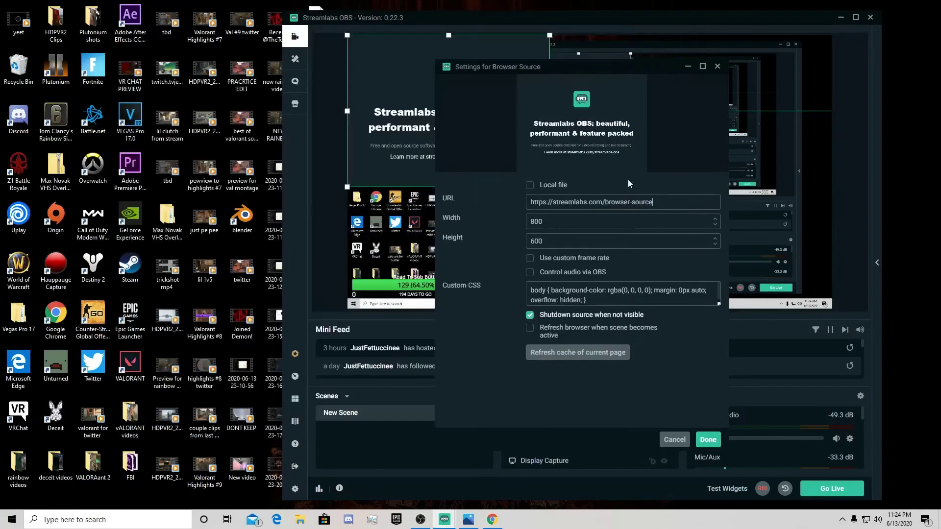
{"action": "left_click_drag", "start_coordinate": [654, 202], "coordinate": [505, 207]}
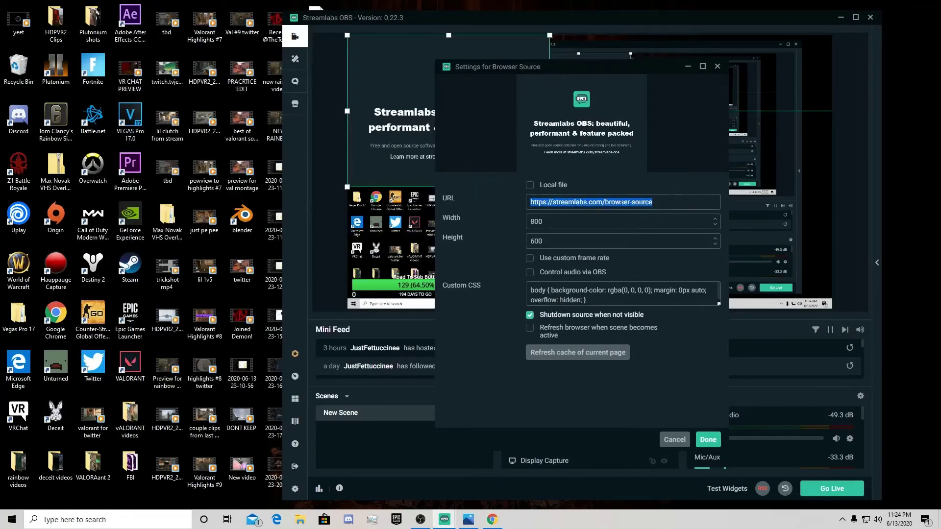
{"action": "left_click", "coordinate": [669, 440]}
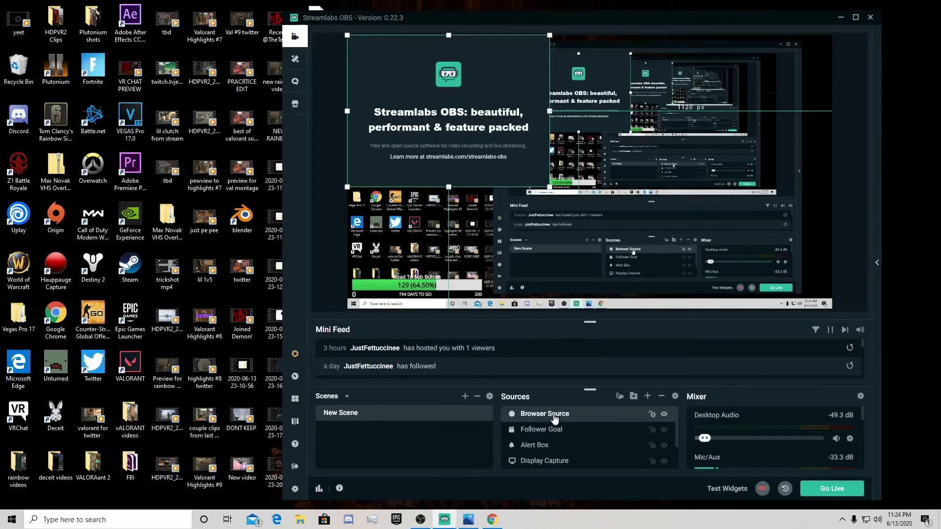
Step: Remove the Browser Source from the scene and bring the dashboard back
{"action": "right_click", "coordinate": [554, 420]}
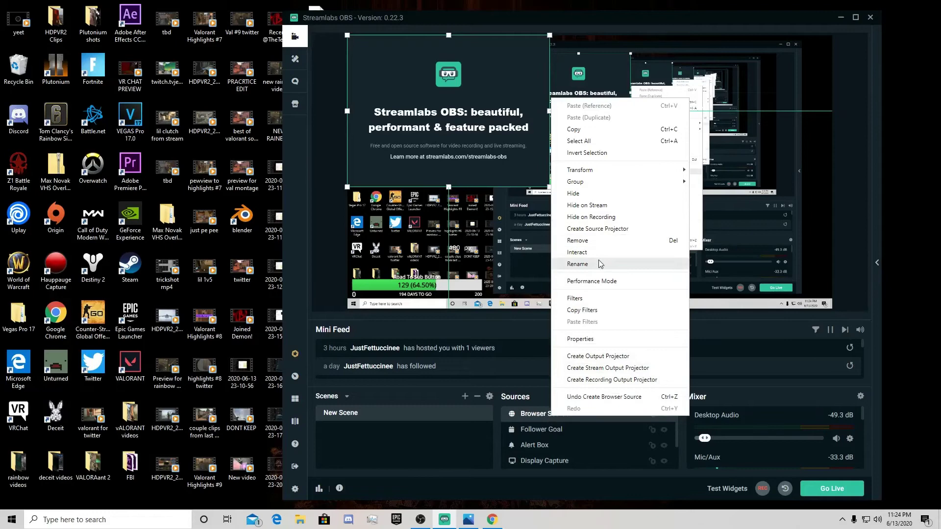
{"action": "left_click", "coordinate": [581, 241]}
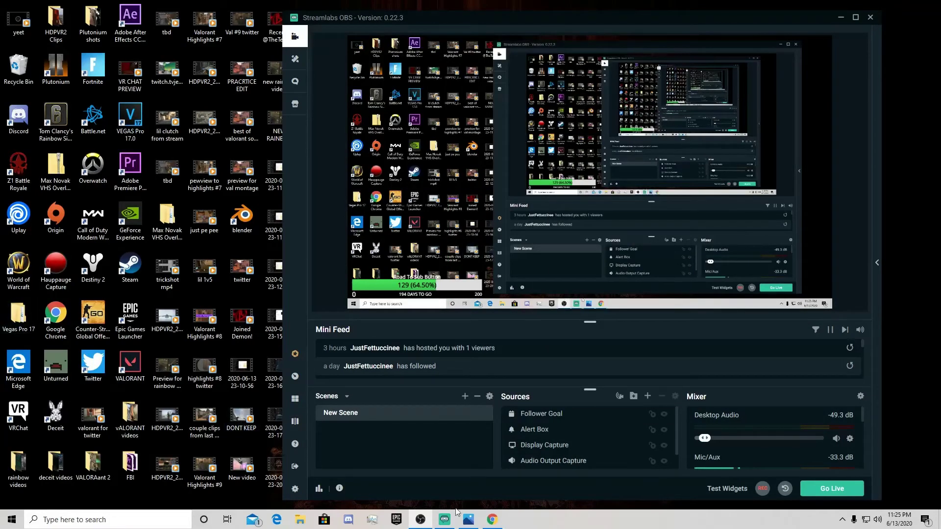
{"action": "left_click", "coordinate": [490, 520]}
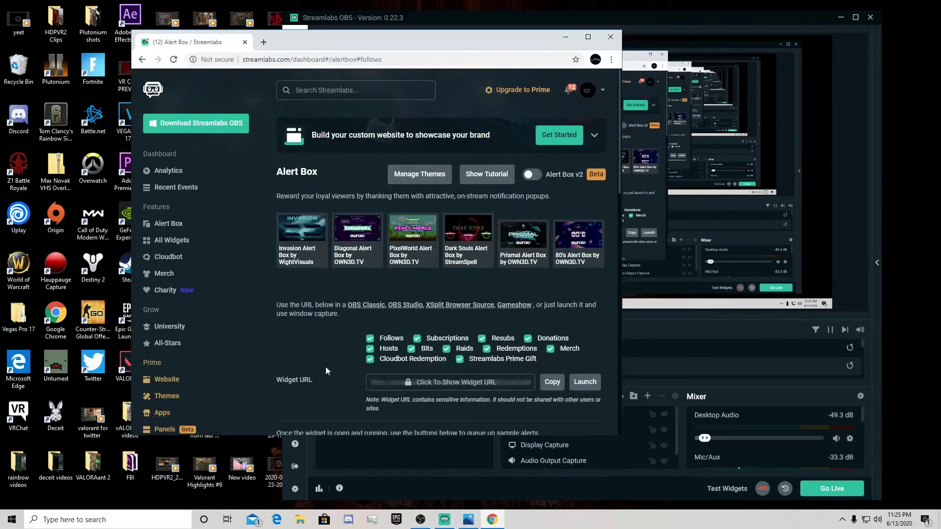
Step: Maximize the dashboard and go to Settings > API Settings > Widget Settings
{"action": "left_click", "coordinate": [588, 37]}
{"action": "scroll", "coordinate": [181, 378], "scroll_direction": "down", "scroll_amount": 3}
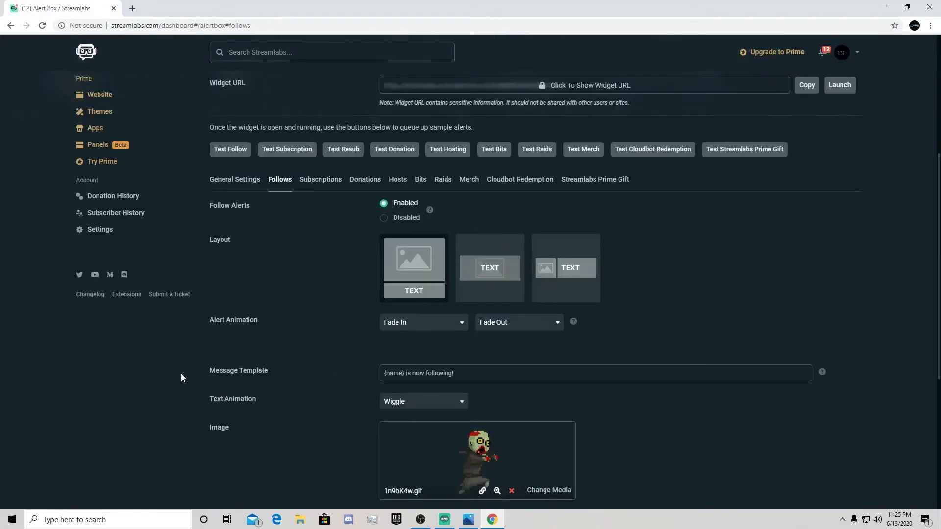
{"action": "scroll", "coordinate": [123, 335], "scroll_direction": "up", "scroll_amount": 1}
{"action": "left_click", "coordinate": [122, 330]}
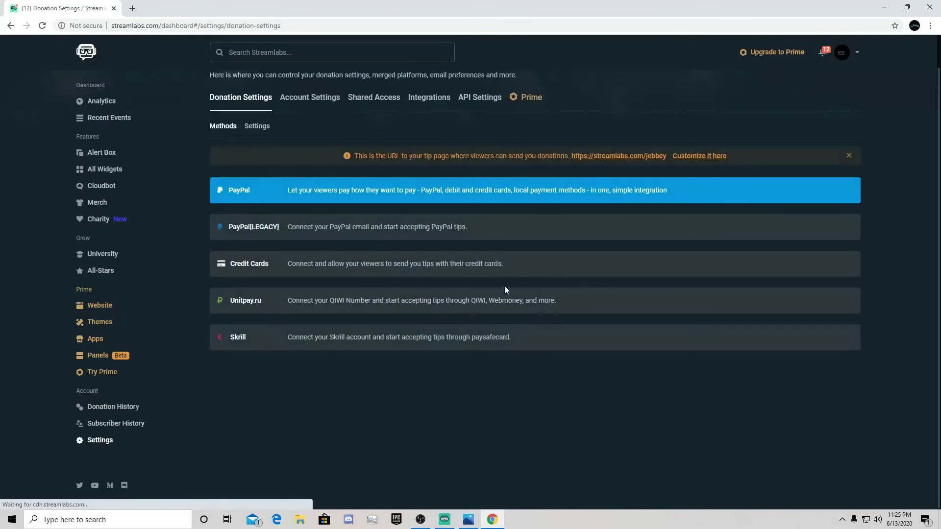
{"action": "left_click", "coordinate": [482, 136]}
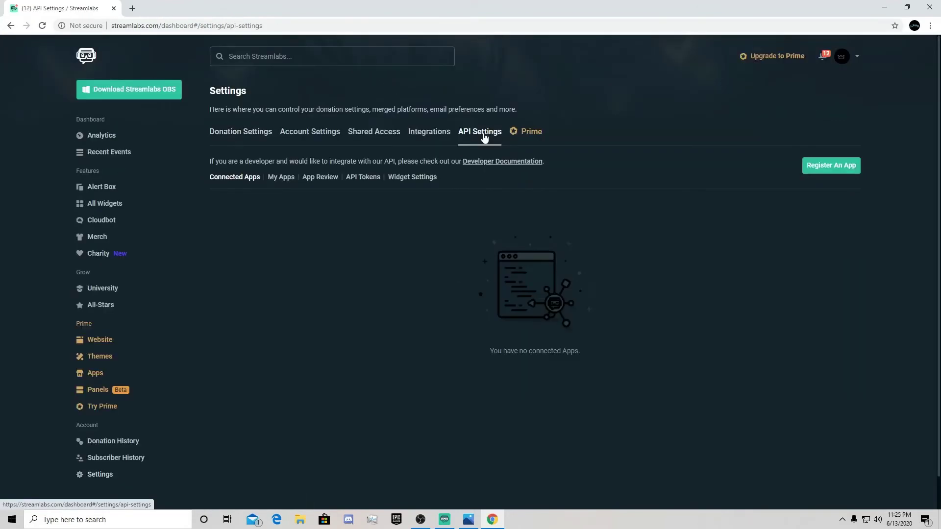
{"action": "left_click", "coordinate": [403, 180]}
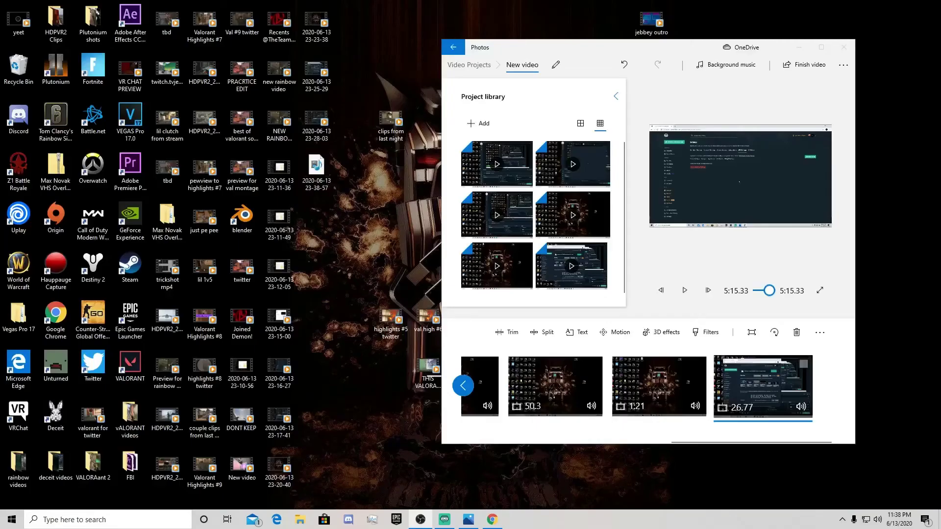
Step: Minimize the Photos video editor and restore Streamlabs OBS from the taskbar
{"action": "left_click", "coordinate": [801, 46]}
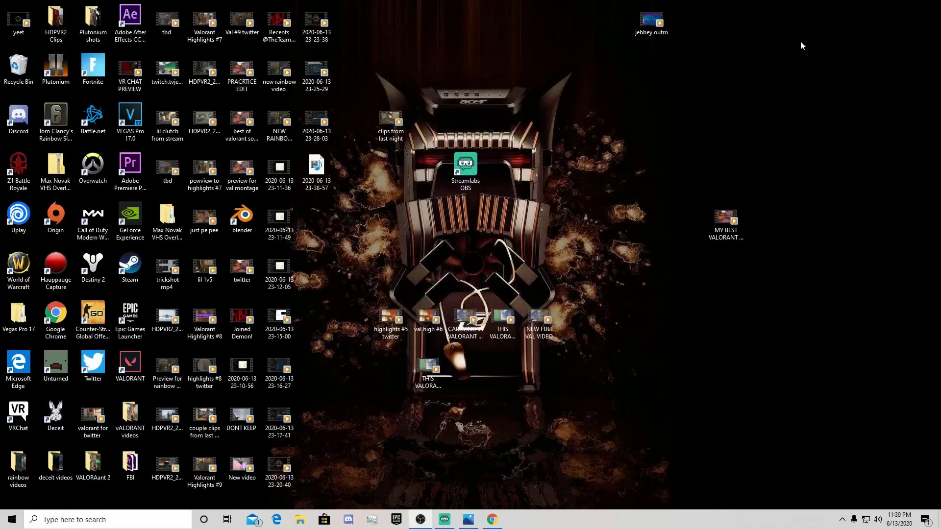
{"action": "left_click", "coordinate": [444, 520]}
{"action": "mouse_move", "coordinate": [507, 419]}
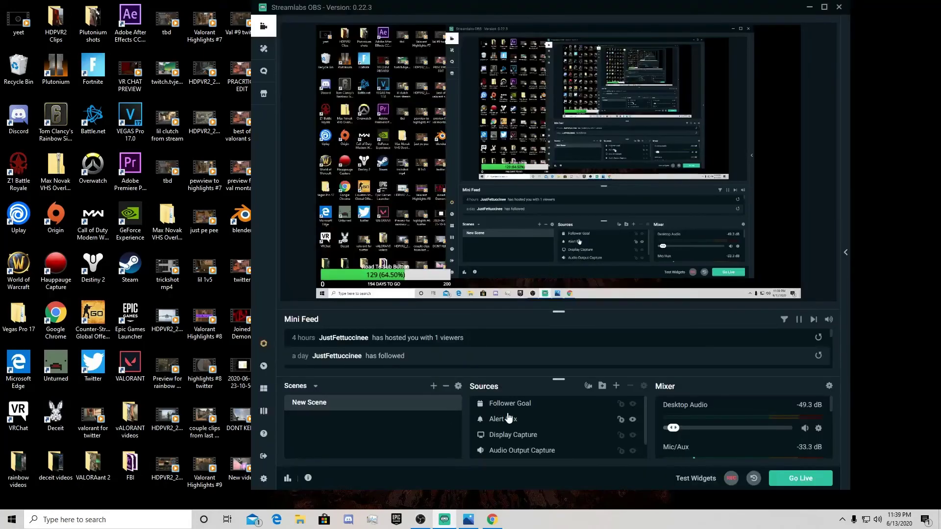